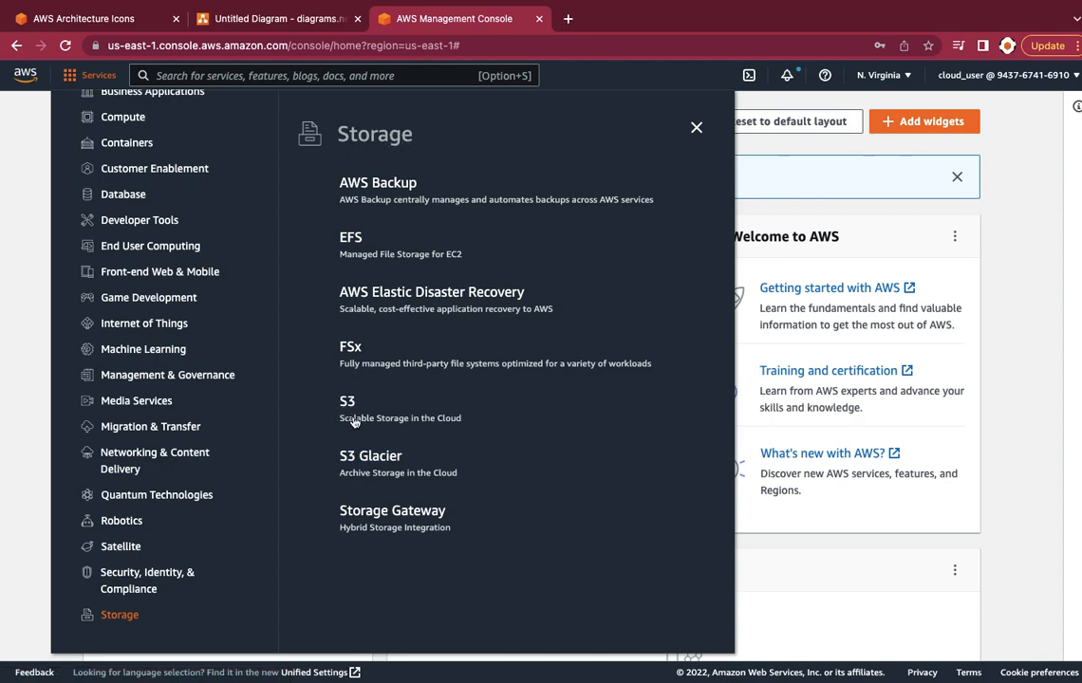
Open the S3 service and copy the name of the existing appconfigprod1 bucket
left_click(347, 403)
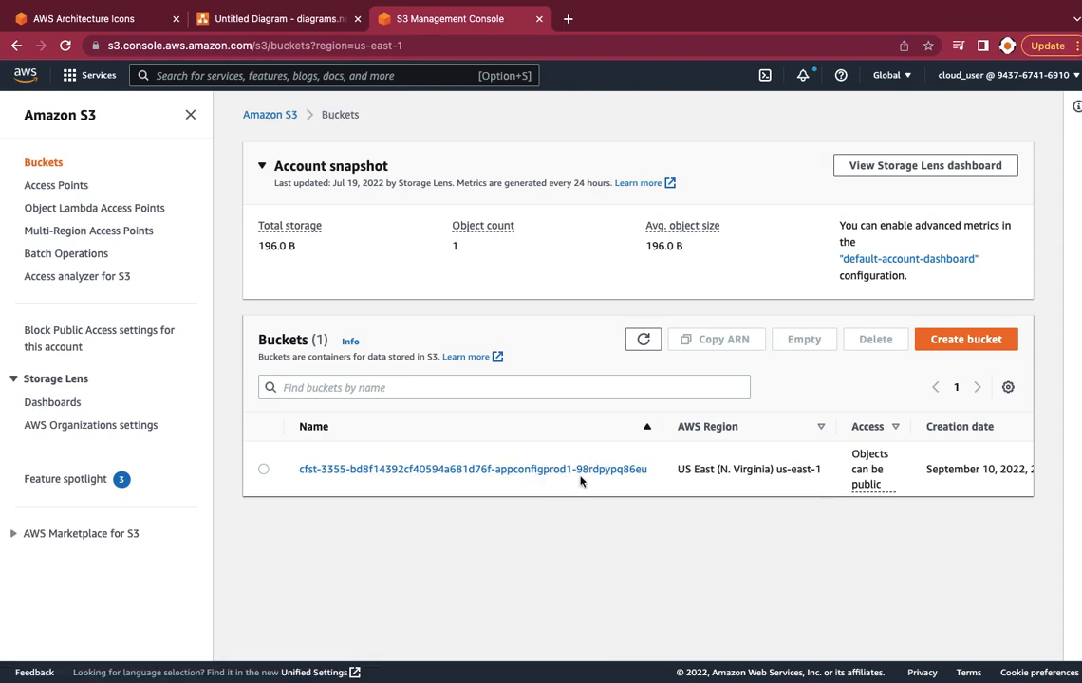
left_click_drag(289, 469, 634, 474)
key("cmd+c")
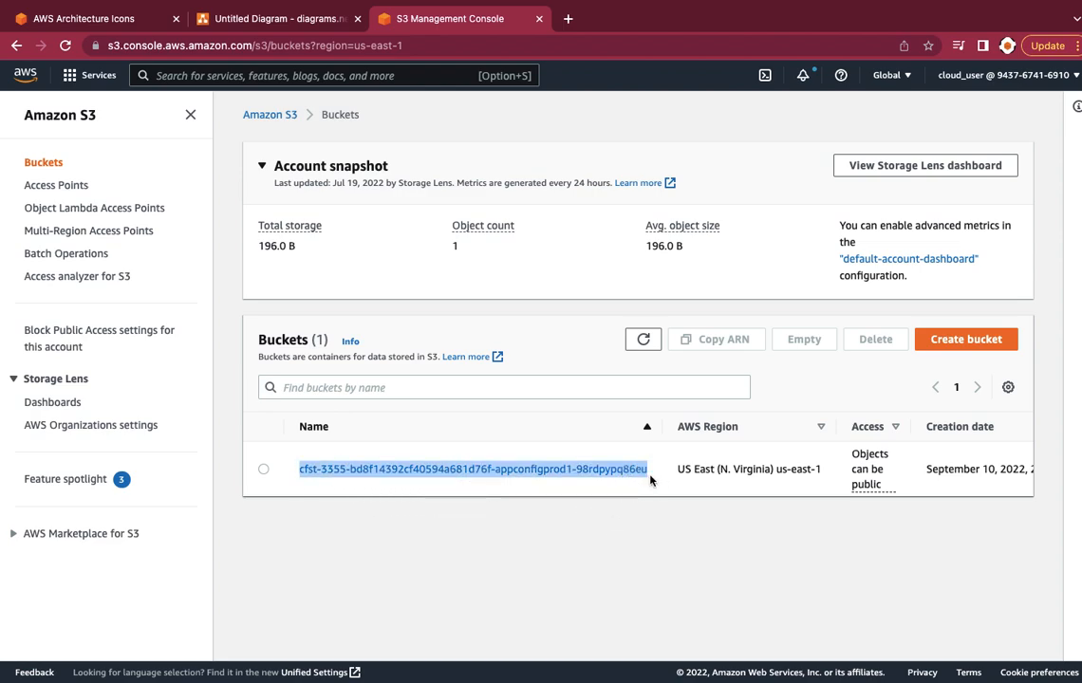
right_click(614, 470)
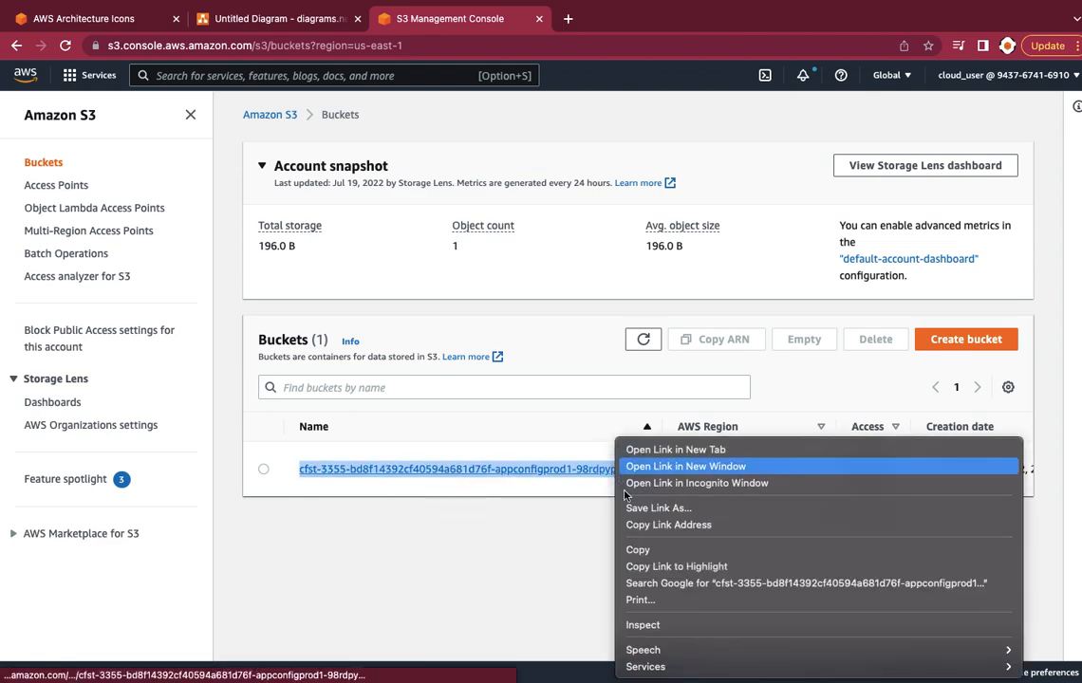
left_click(636, 551)
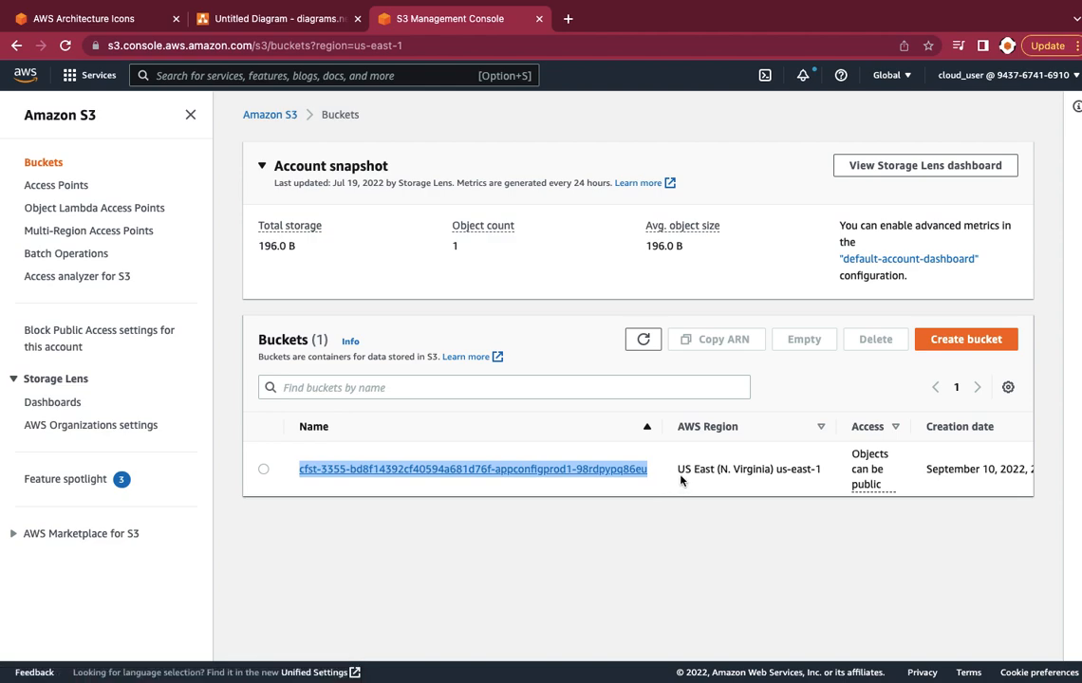
Start a new bucket and name it cfst-3355-bd8f14392cf40594a681d76f-appconfigprod2-98rdpypq86eu
left_click(972, 343)
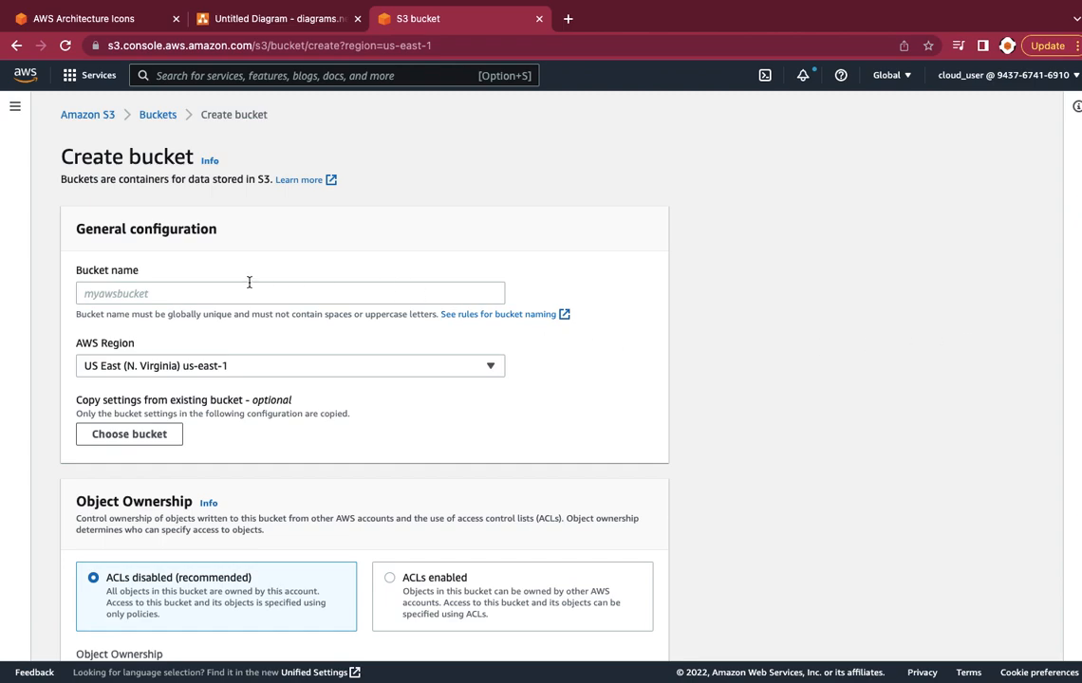
right_click(115, 293)
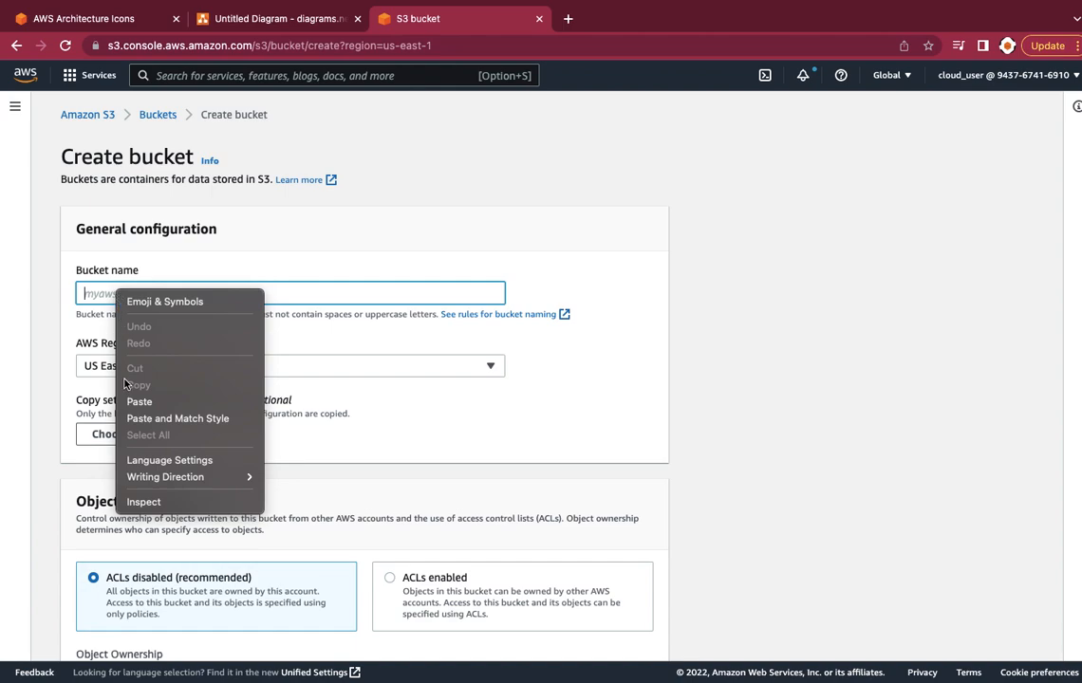
left_click(133, 402)
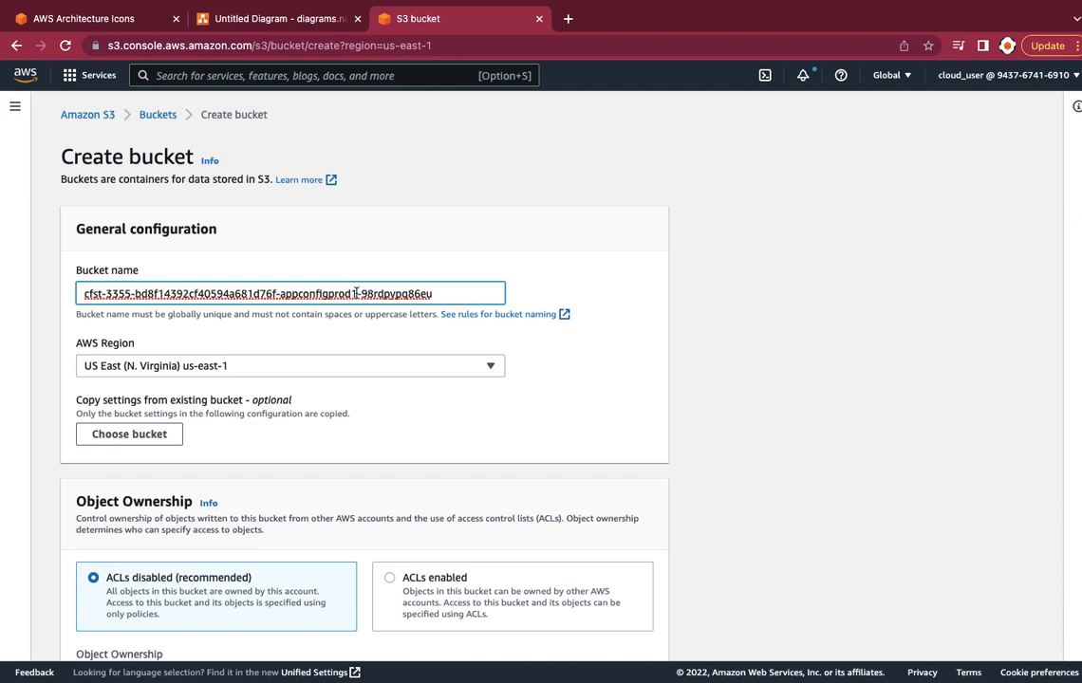
key("BackSpace")
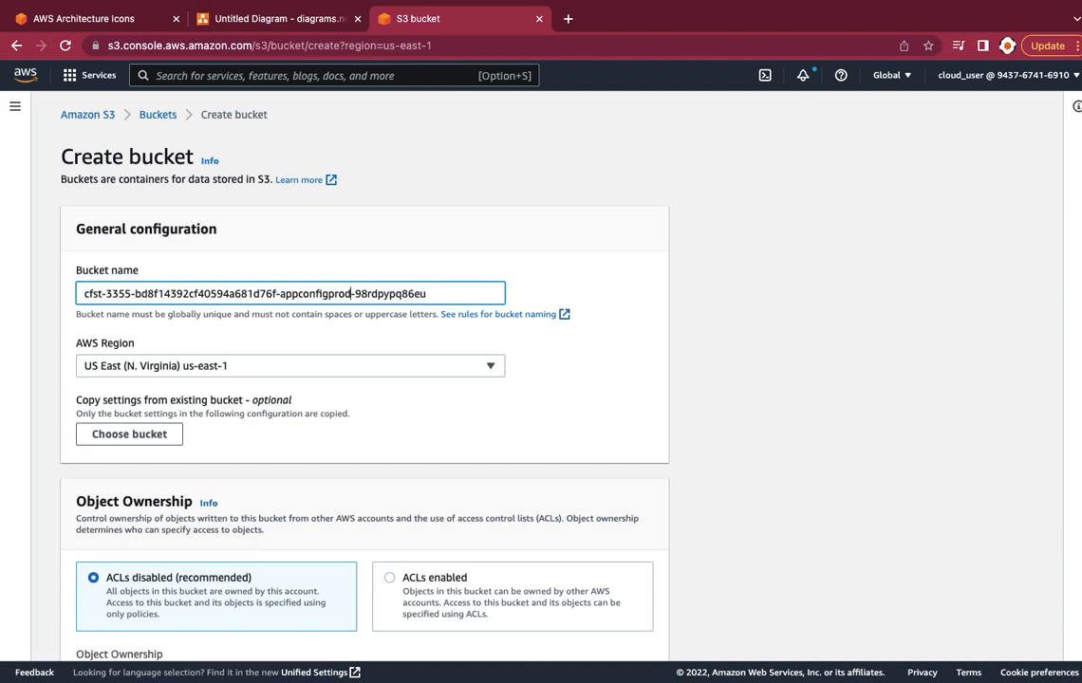
type("2")
Check the second bucket's region in the diagram and set the new bucket's region to US West (Oregon) us-west-2
left_click(224, 19)
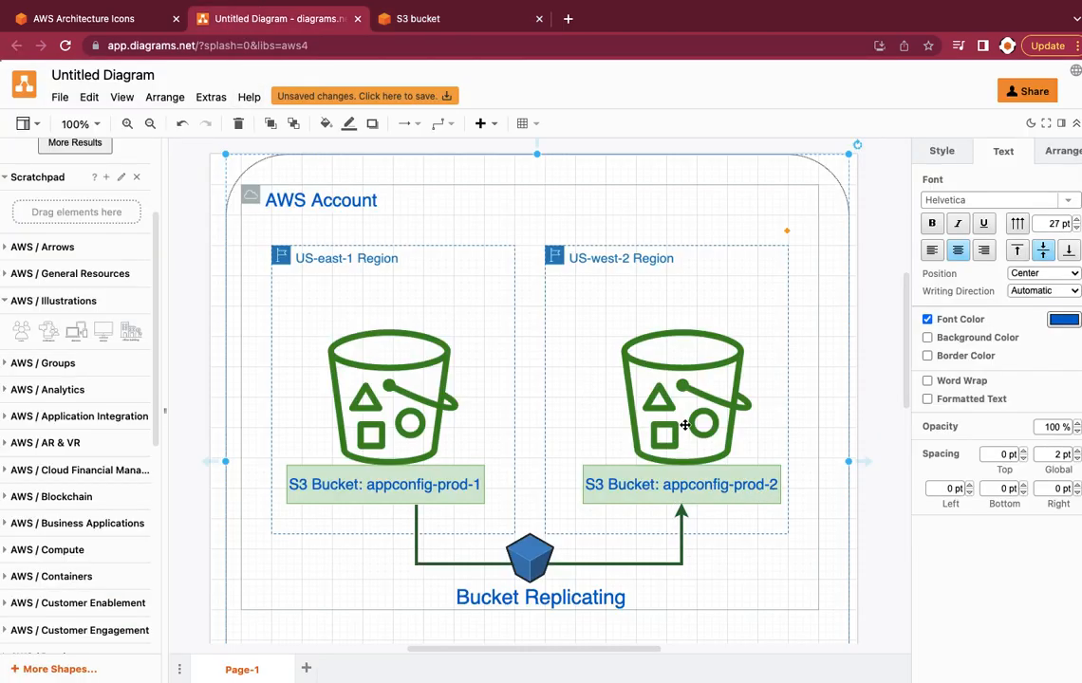
left_click(397, 19)
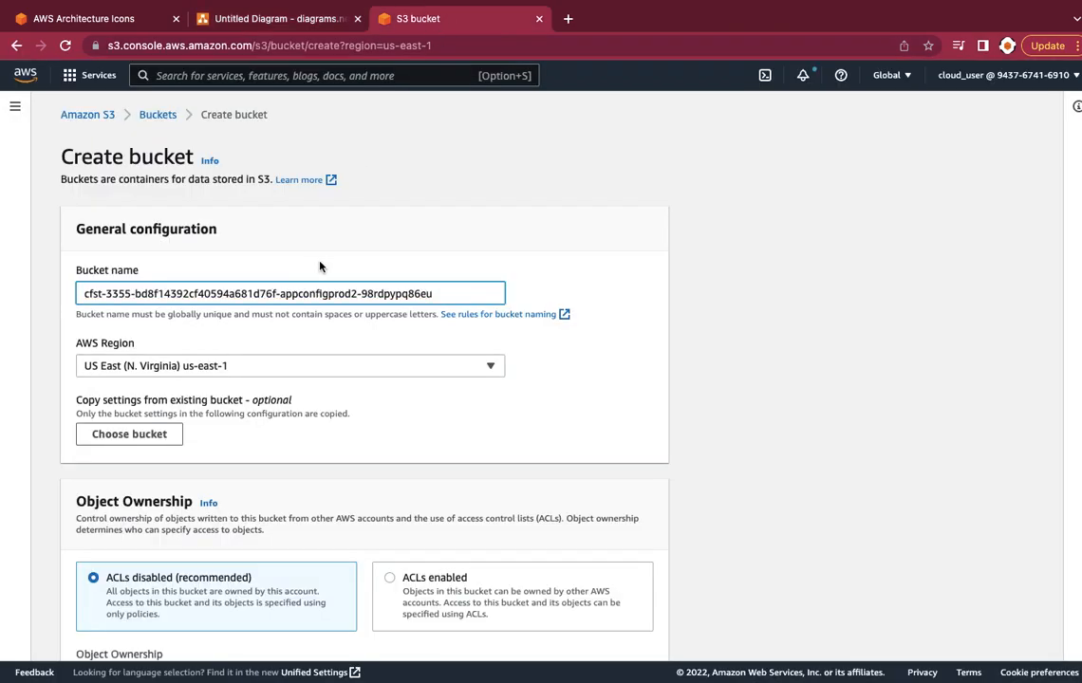
left_click(245, 367)
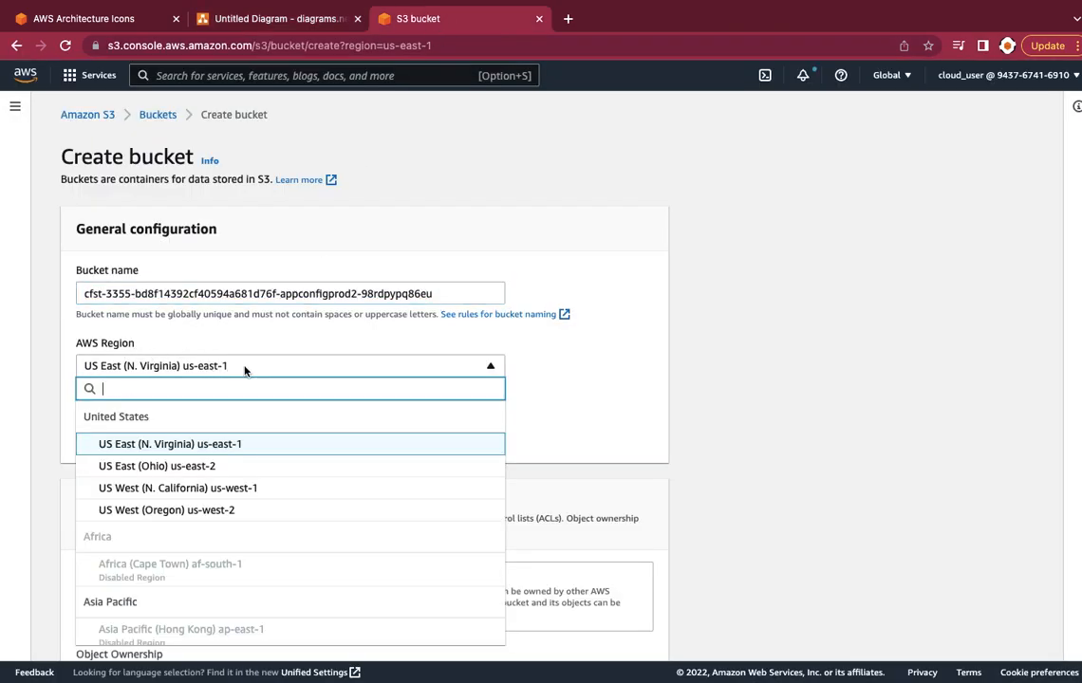
left_click(221, 515)
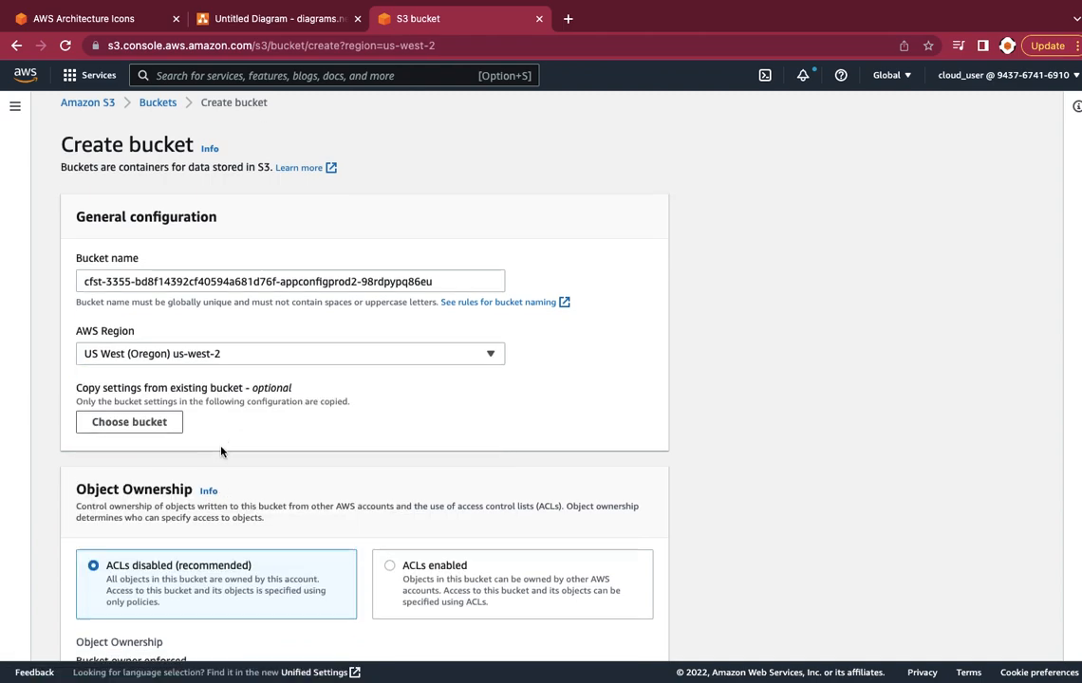
Copy the new bucket's settings from the existing appconfigprod1 bucket
scroll(214, 446, "down", 2)
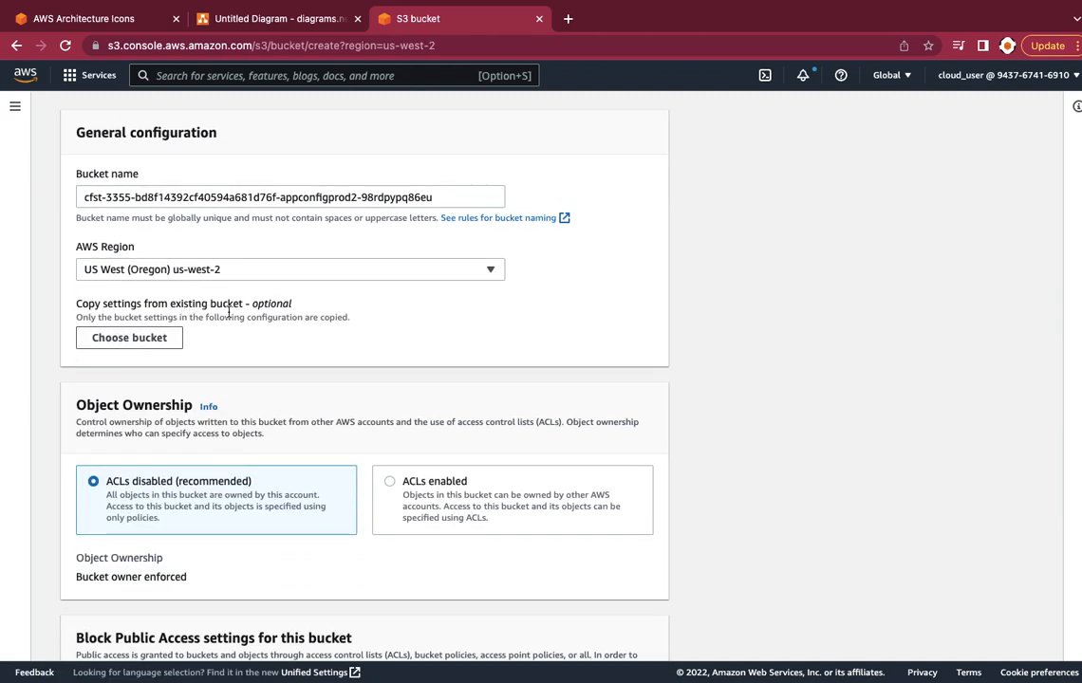
left_click(165, 340)
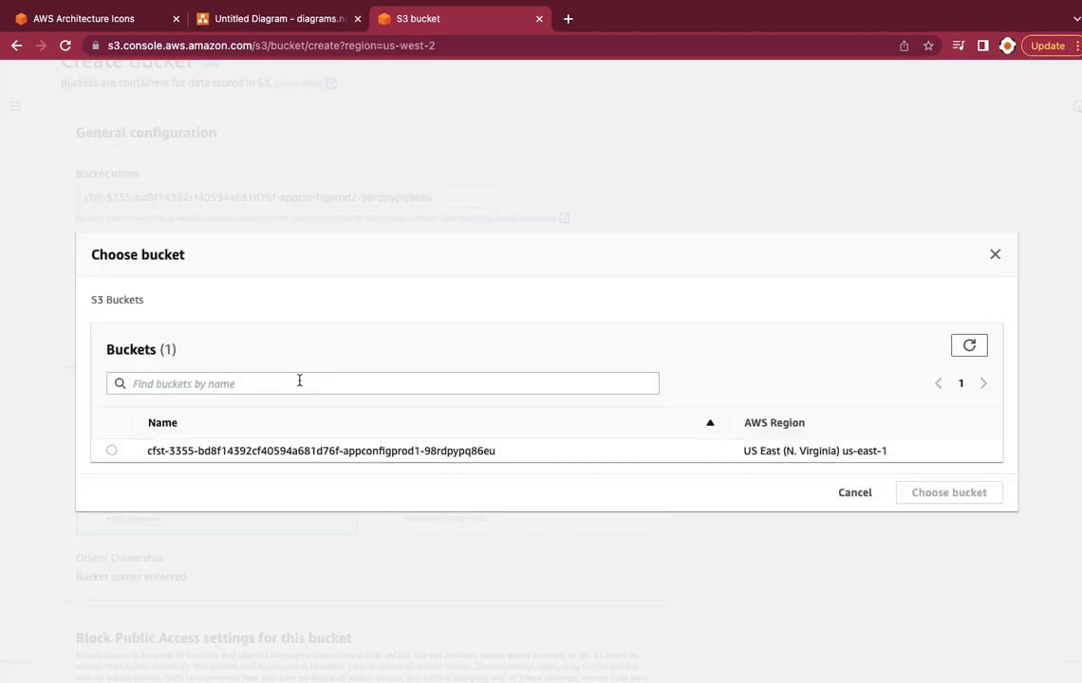
left_click(112, 451)
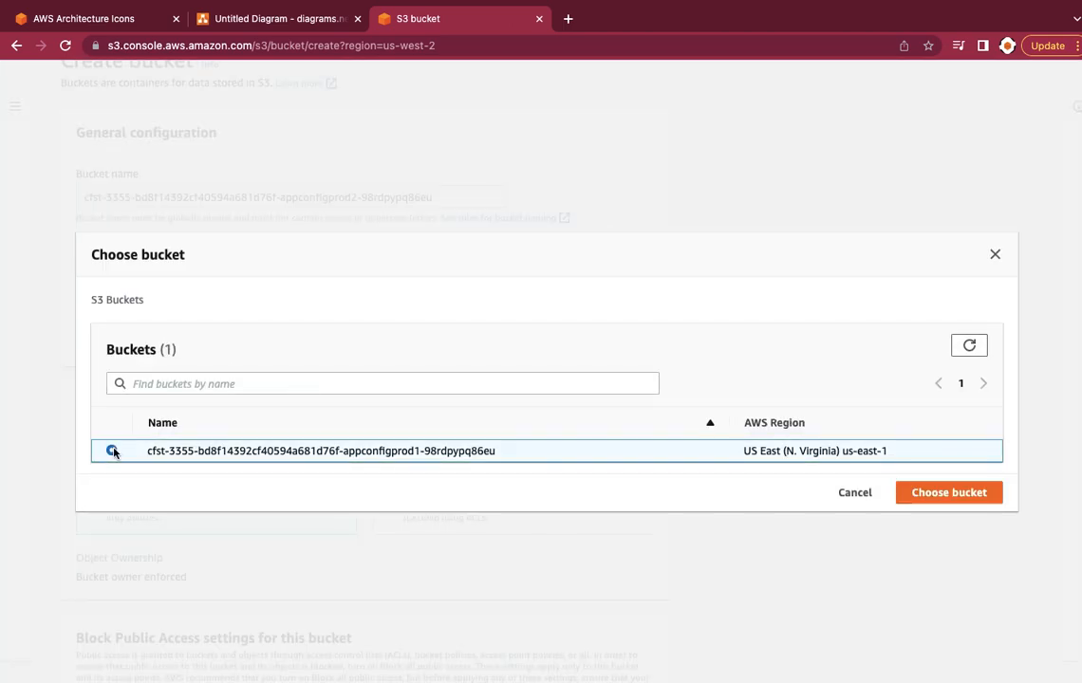
left_click(914, 495)
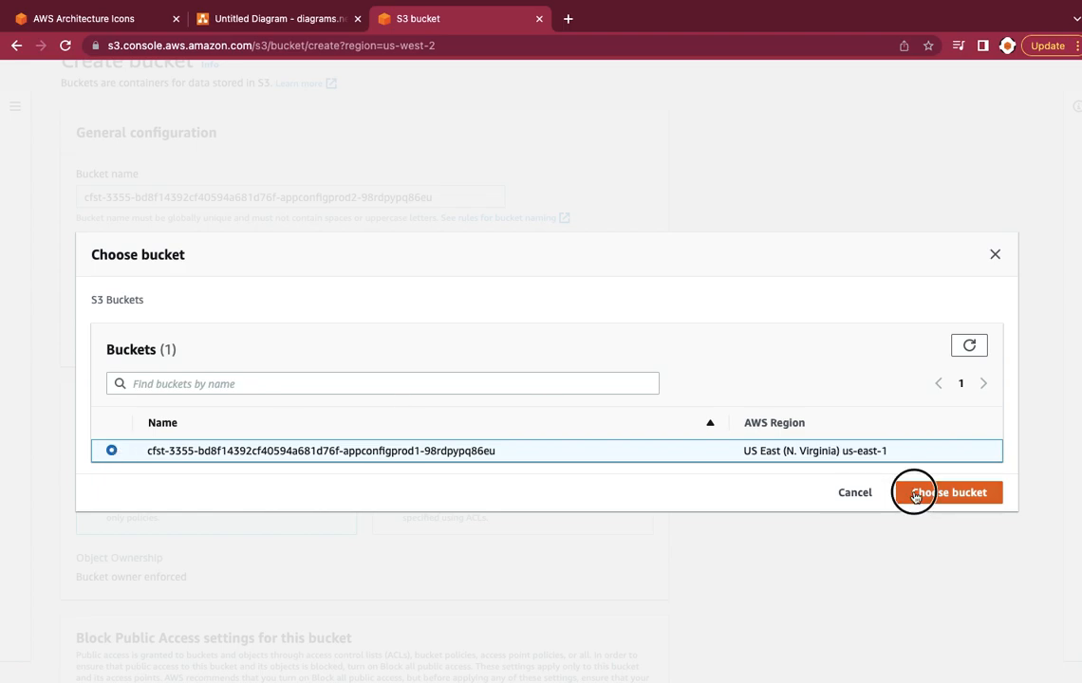
Review the remaining settings, keeping them as copied, and create the appconfigprod2 bucket
scroll(670, 400, "down", 4)
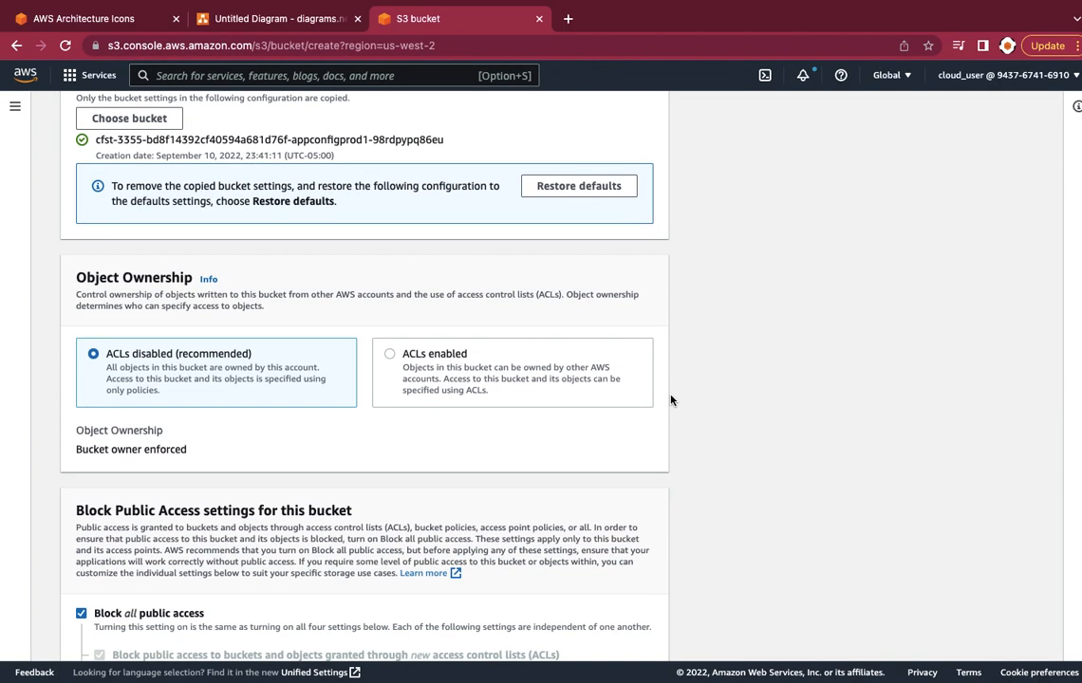
scroll(670, 400, "down", 5)
scroll(670, 401, "down", 8)
scroll(670, 401, "down", 12)
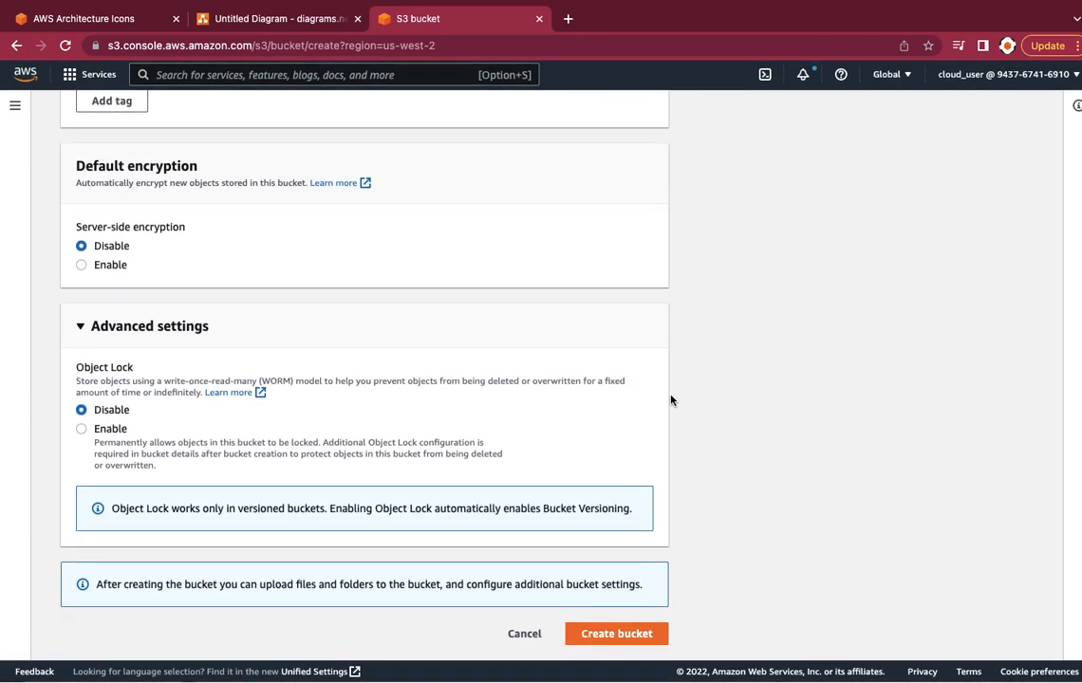
left_click(613, 644)
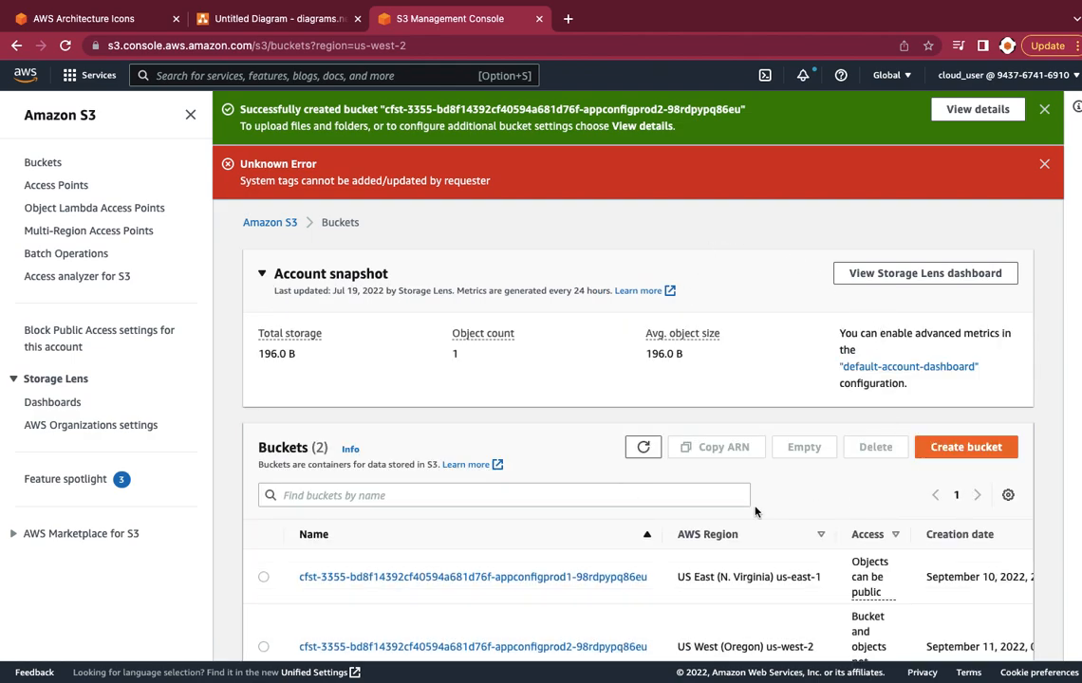
Check the replication direction in the diagram and open the source bucket appconfigprod1 in us-east-1
scroll(708, 513, "down", 1)
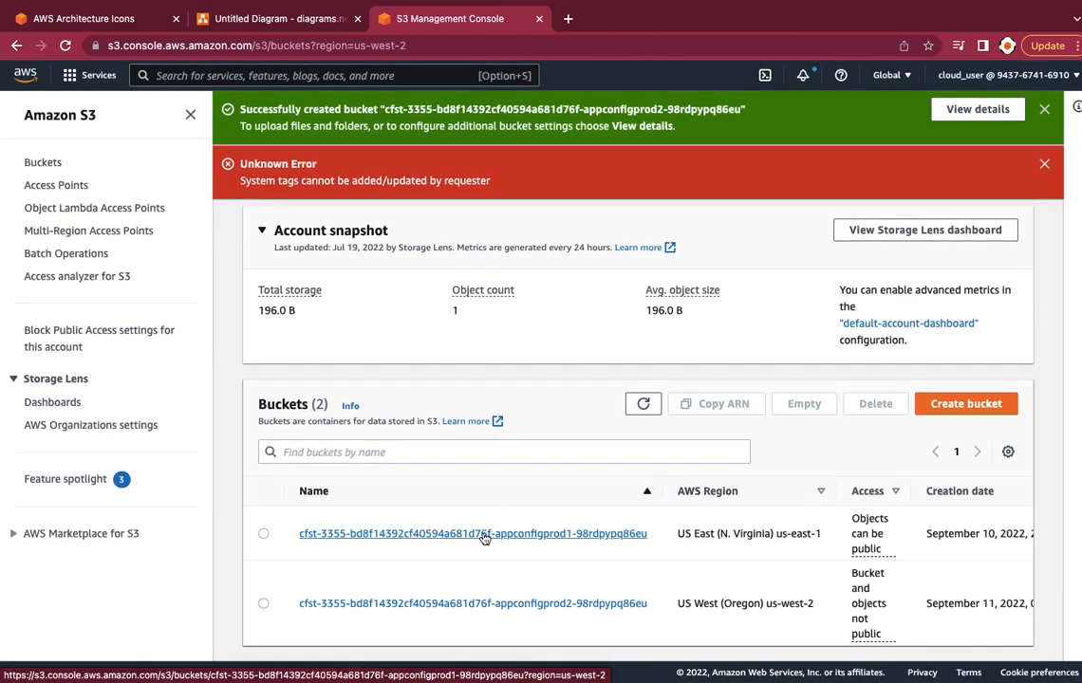
left_click(483, 534)
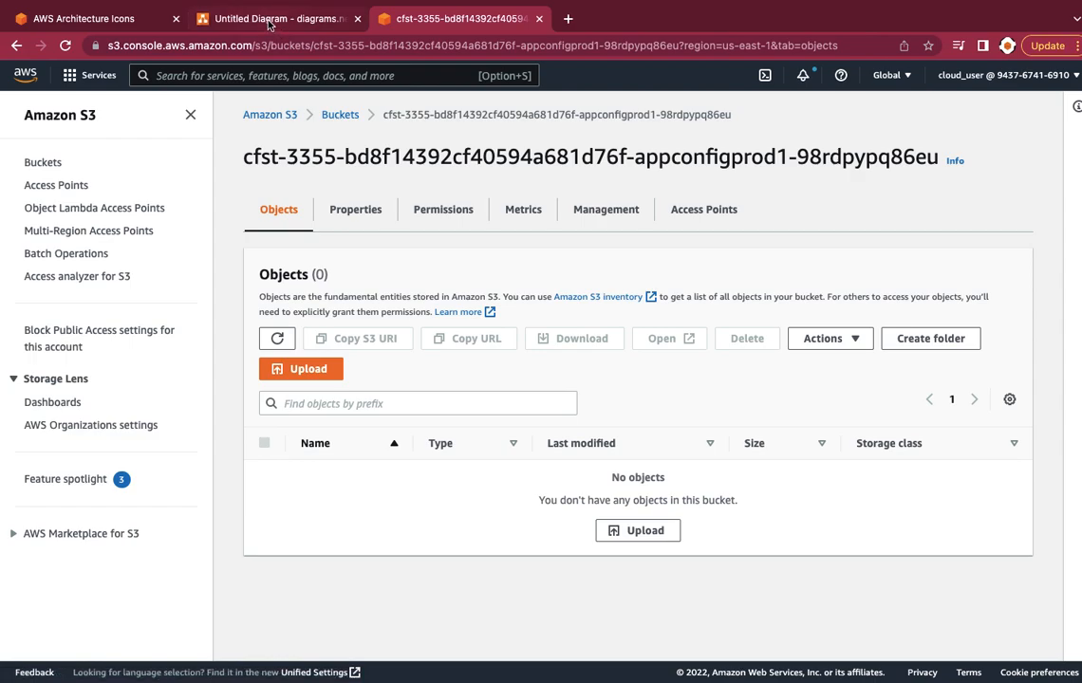
left_click(268, 19)
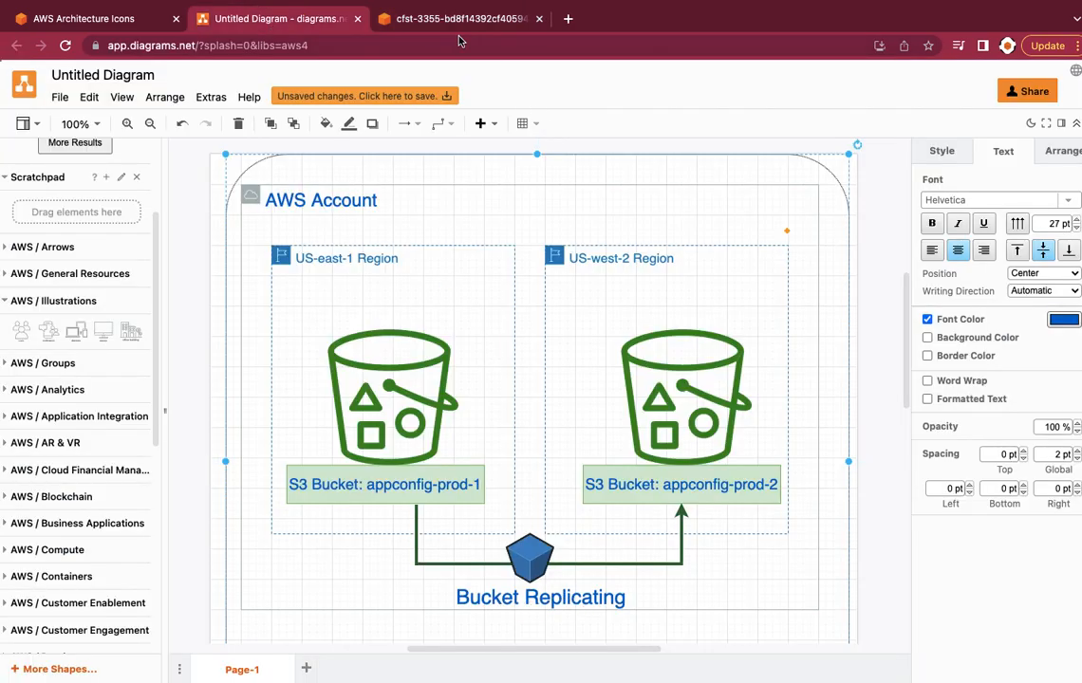
left_click(403, 19)
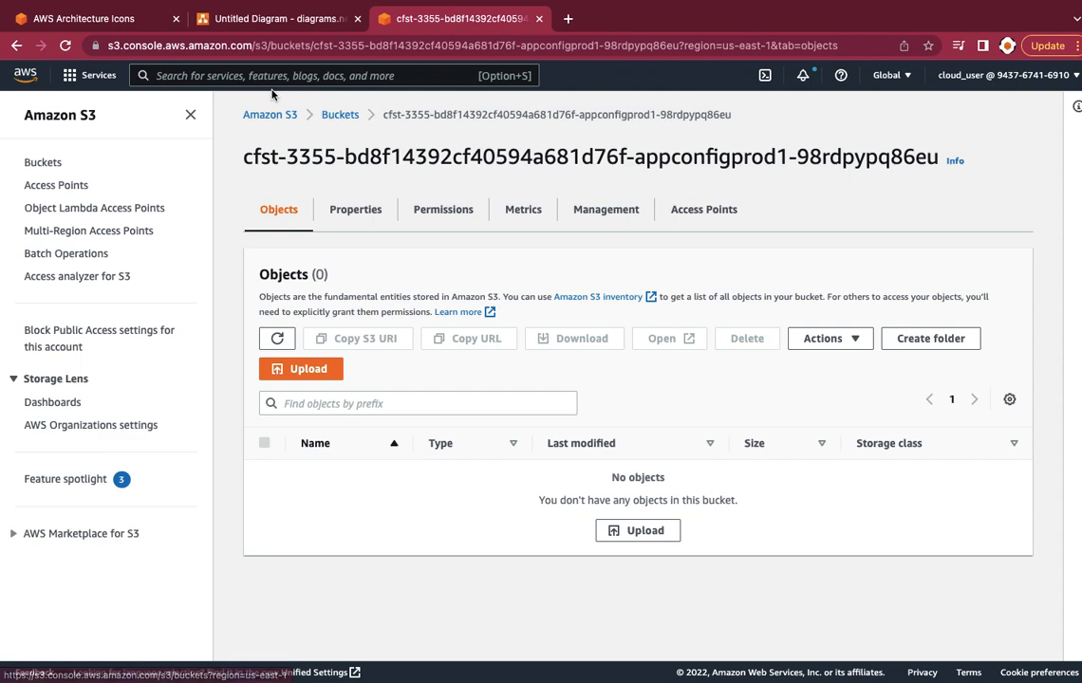
left_click(327, 114)
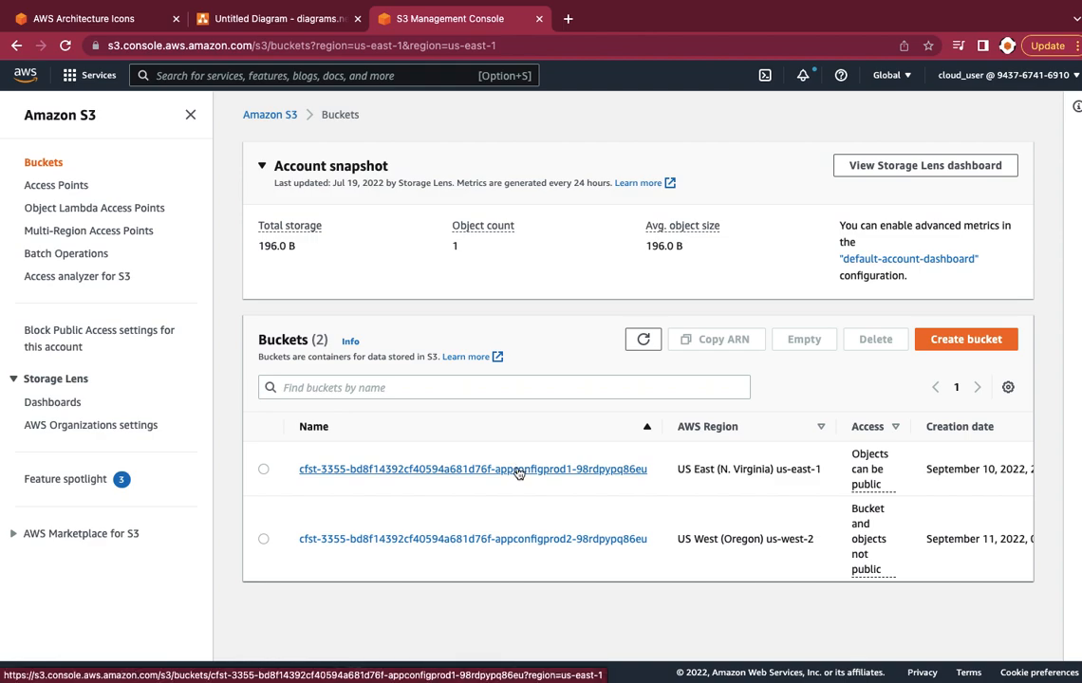
left_click(519, 472)
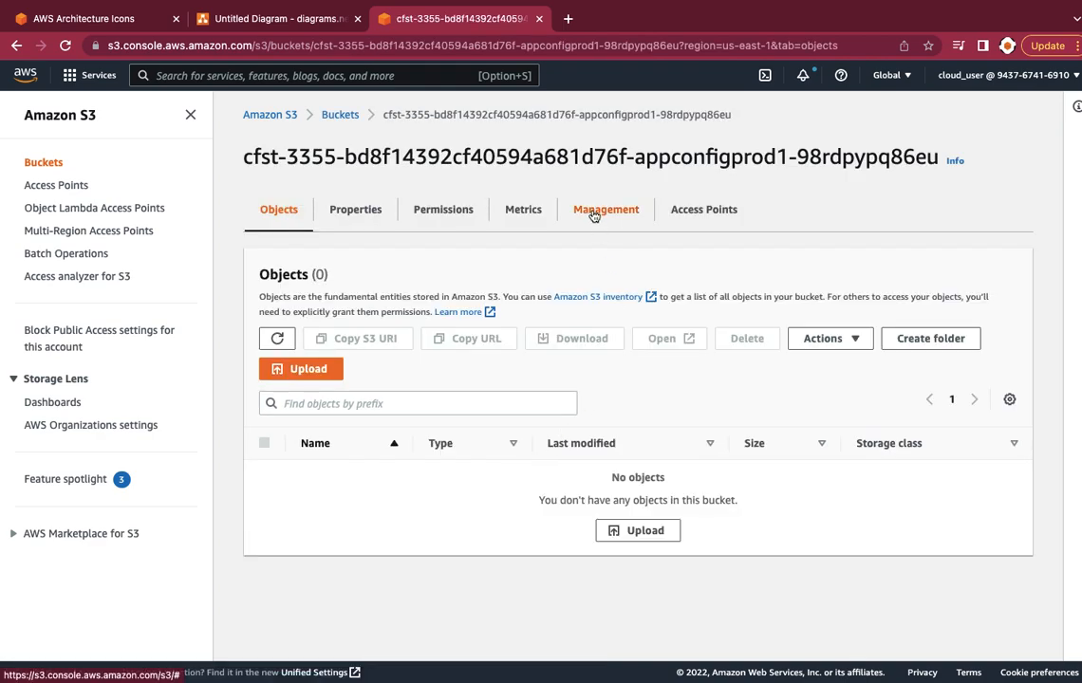
Start a new replication rule for the appconfigprod1 bucket and enable versioning on that bucket
left_click(593, 213)
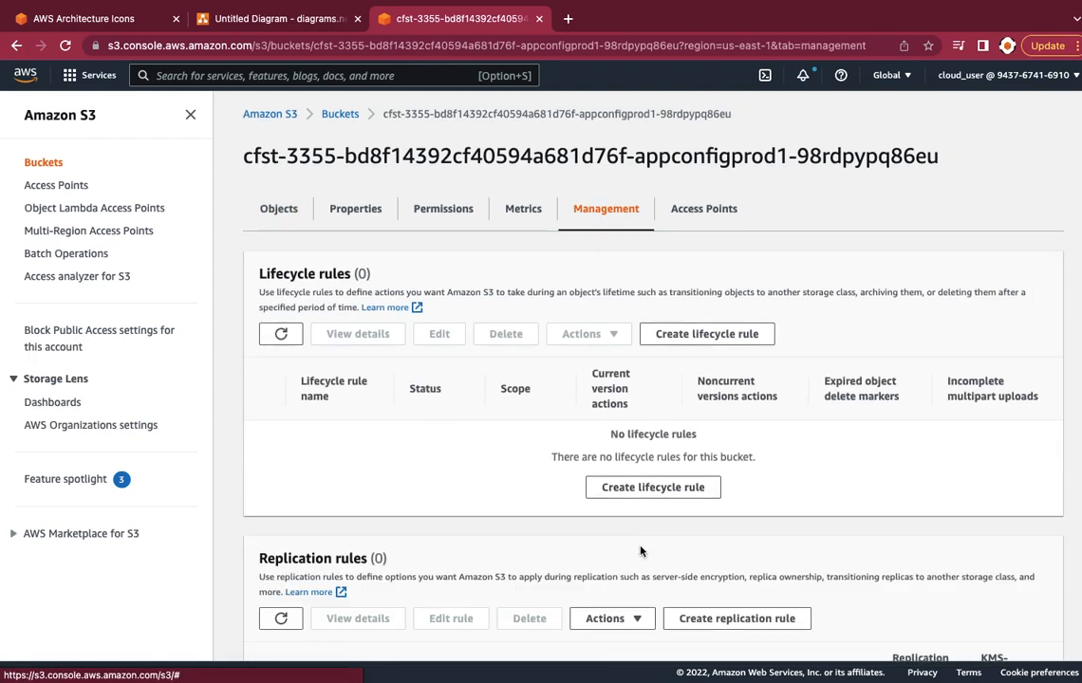
scroll(640, 550, "down", 3)
scroll(640, 542, "down", 1)
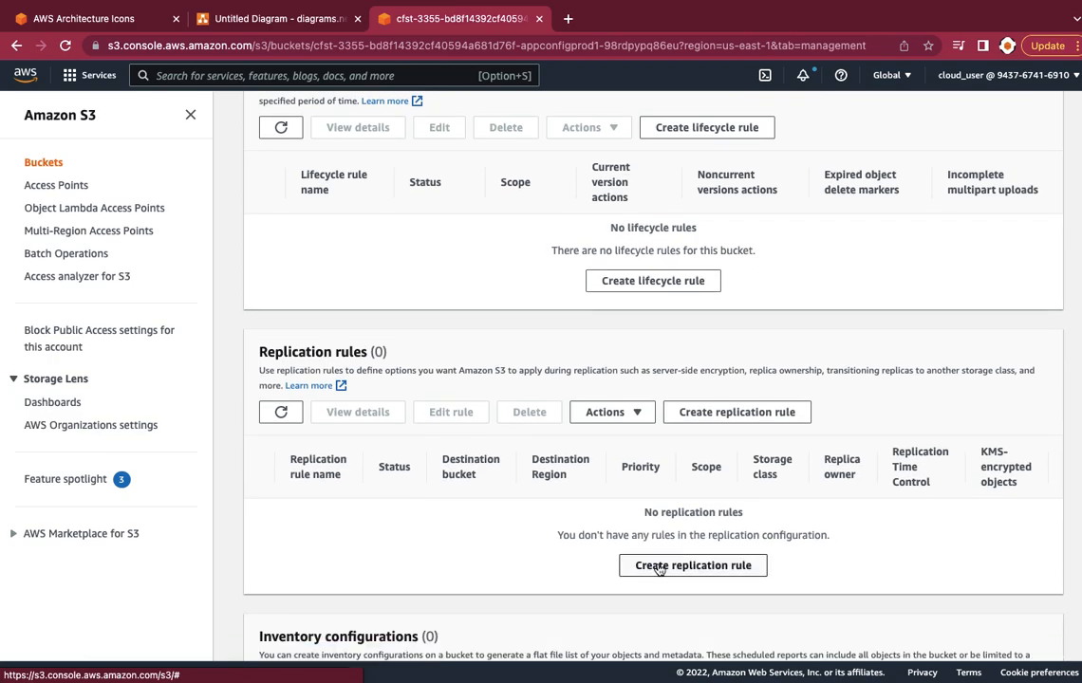
left_click(658, 567)
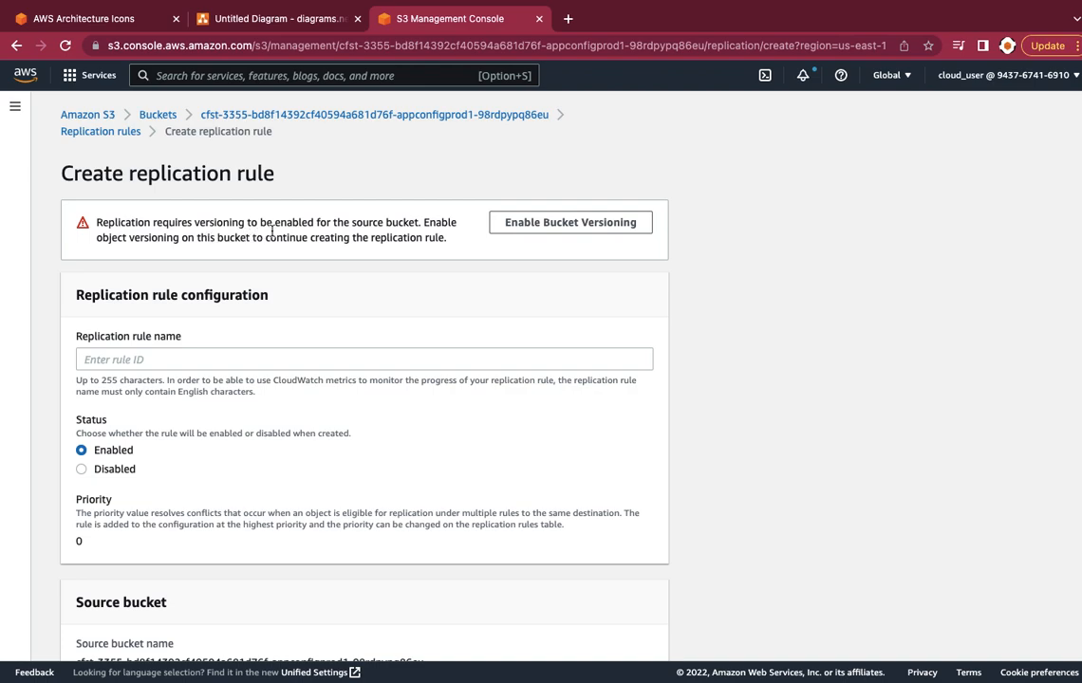
left_click(564, 224)
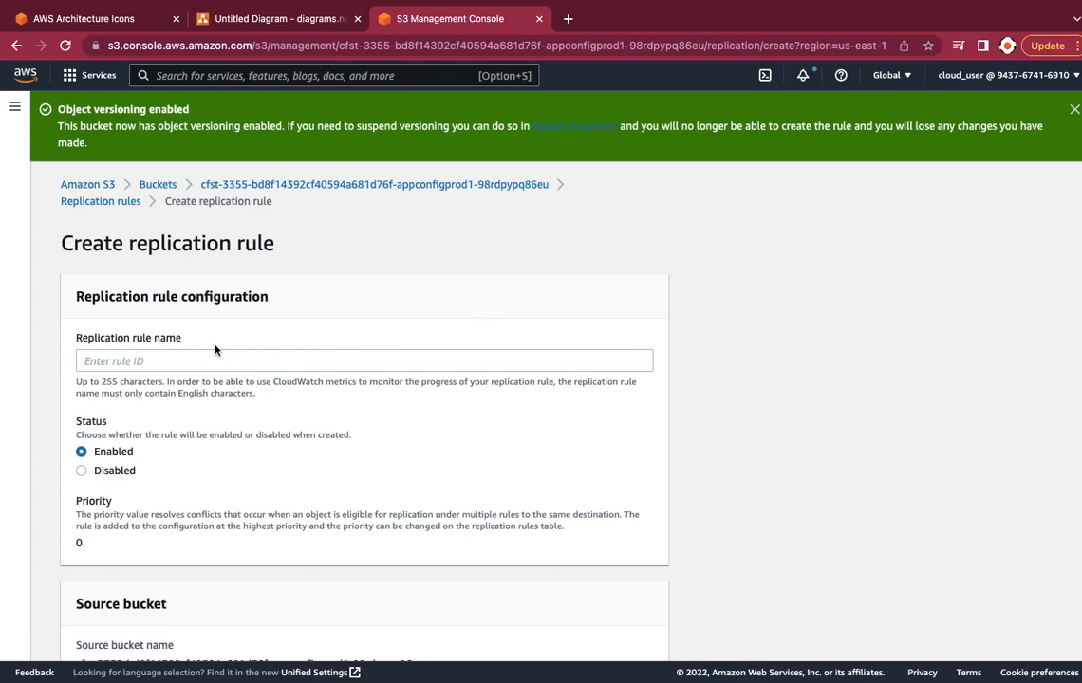
Name the replication rule CrossRegion and review its status, source bucket and rule scope settings
left_click(159, 361)
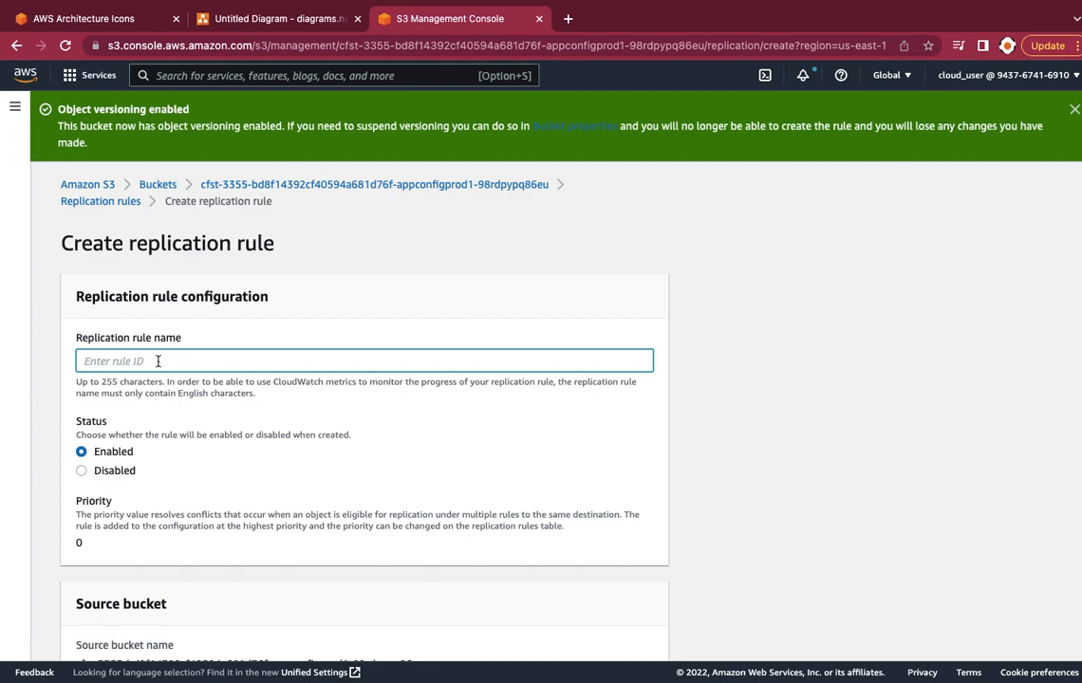
type("CrossRegion")
scroll(94, 451, "down", 2)
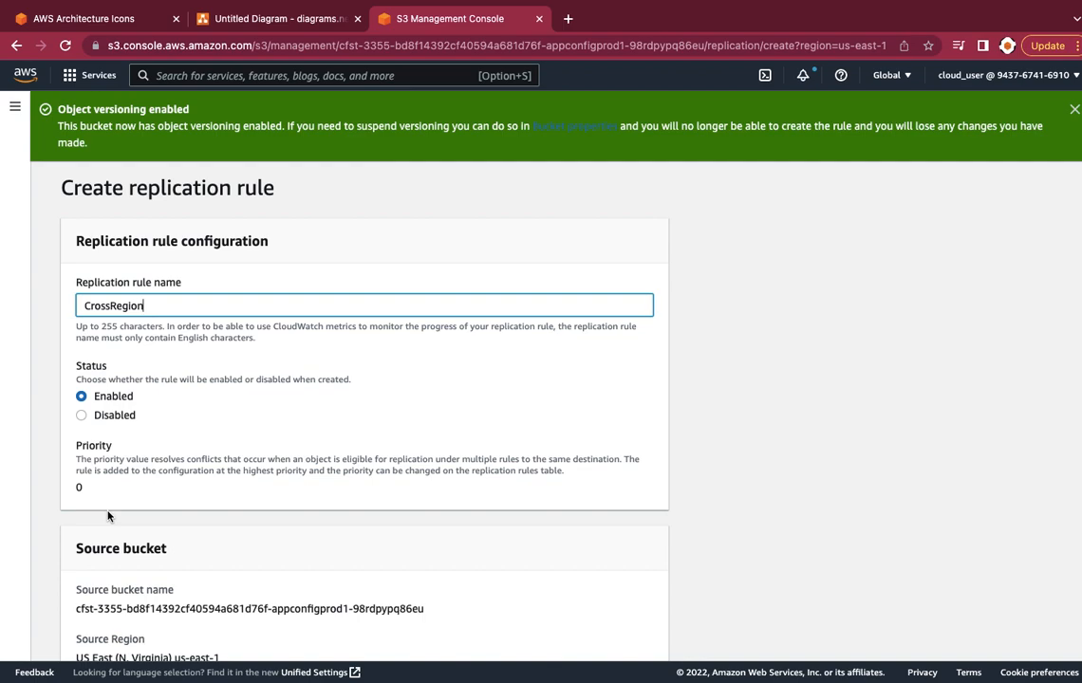
scroll(108, 516, "down", 4)
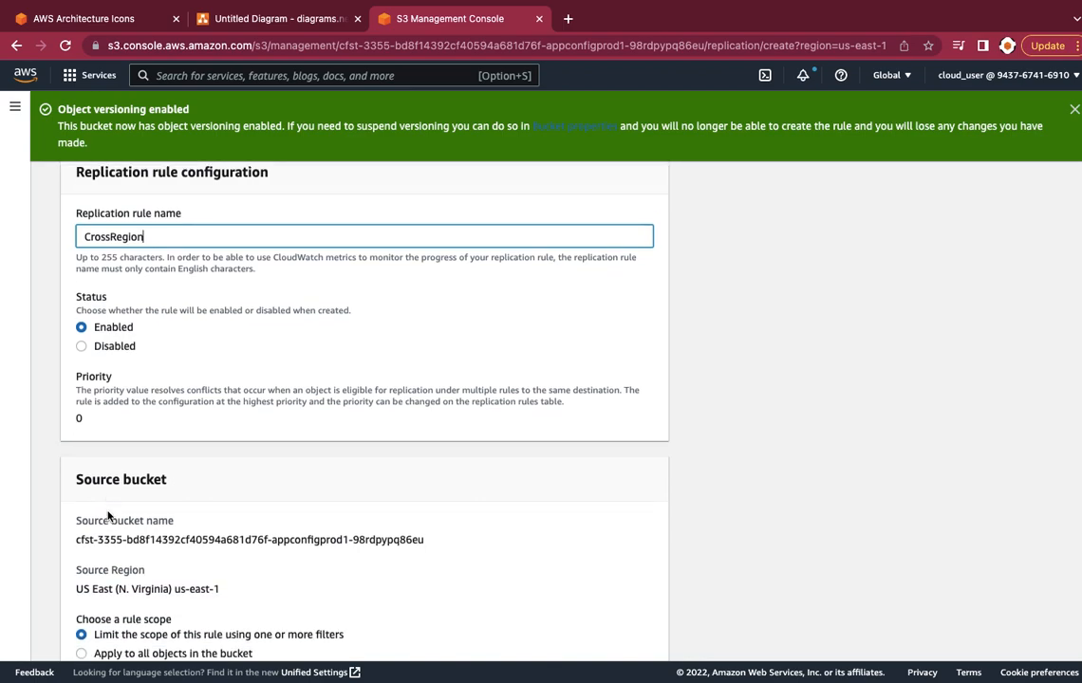
scroll(108, 516, "down", 1)
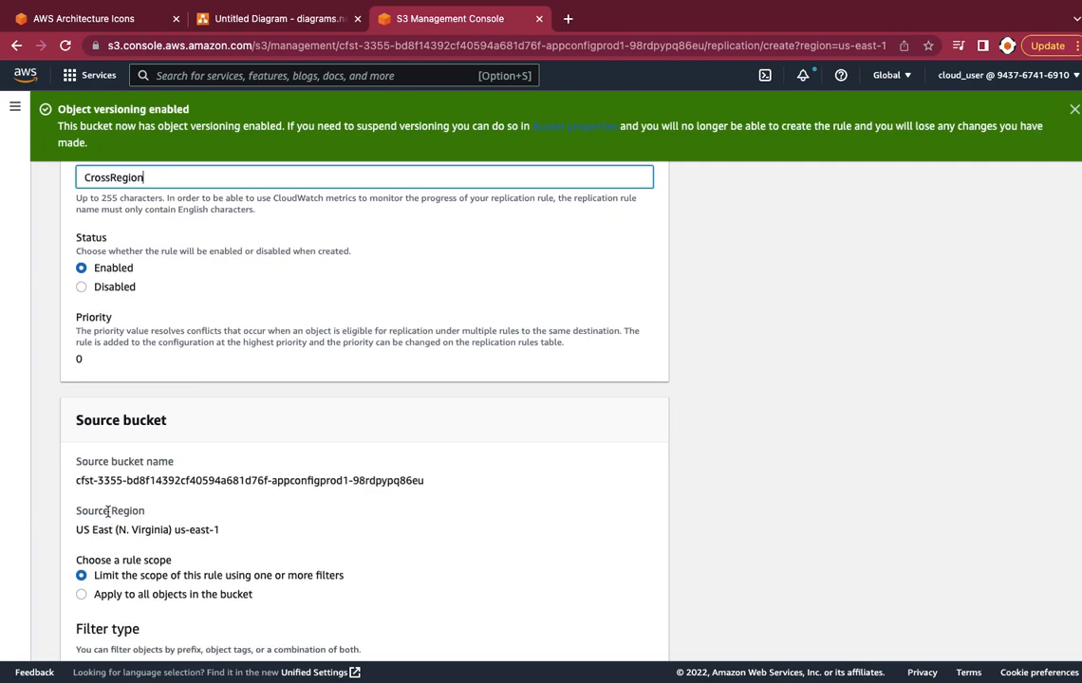
scroll(108, 513, "up", 3)
scroll(107, 511, "down", 1)
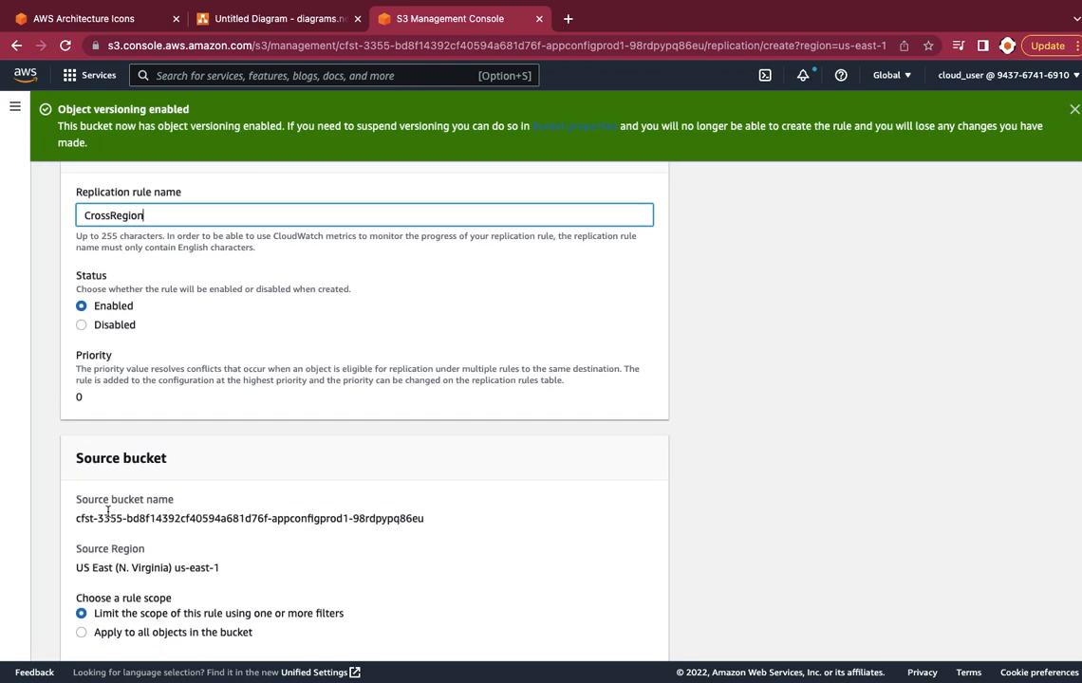
scroll(107, 513, "down", 4)
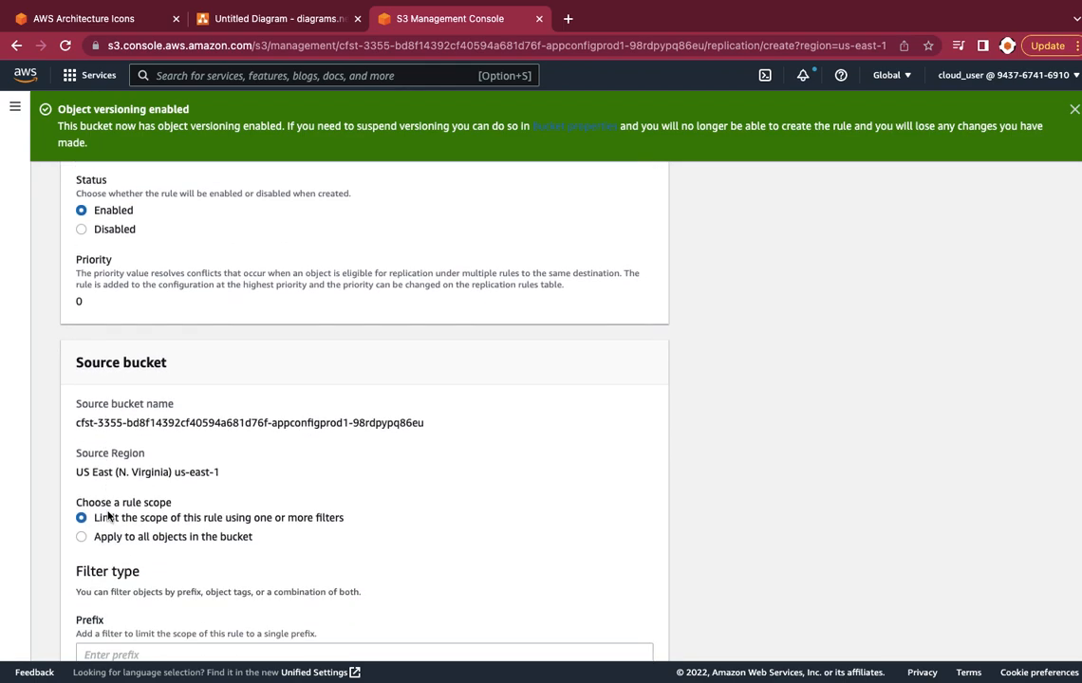
Review the source bucket settings and set the replication rule's scope to apply to all objects in the bucket
scroll(107, 516, "down", 2)
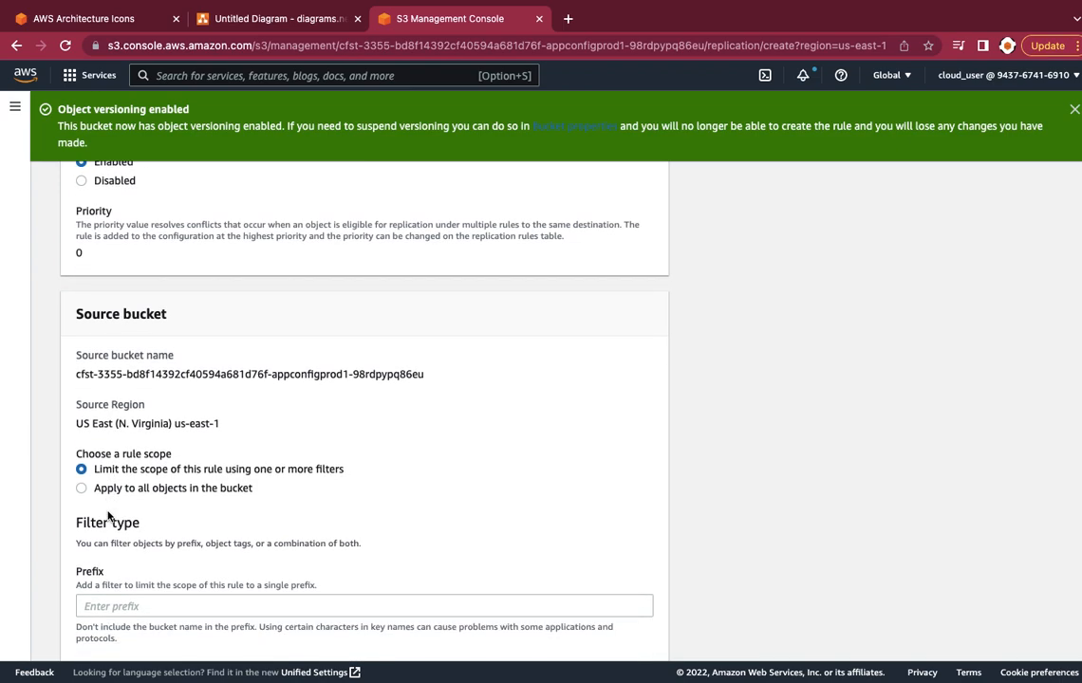
scroll(107, 516, "down", 1)
scroll(107, 516, "up", 7)
scroll(108, 516, "down", 1)
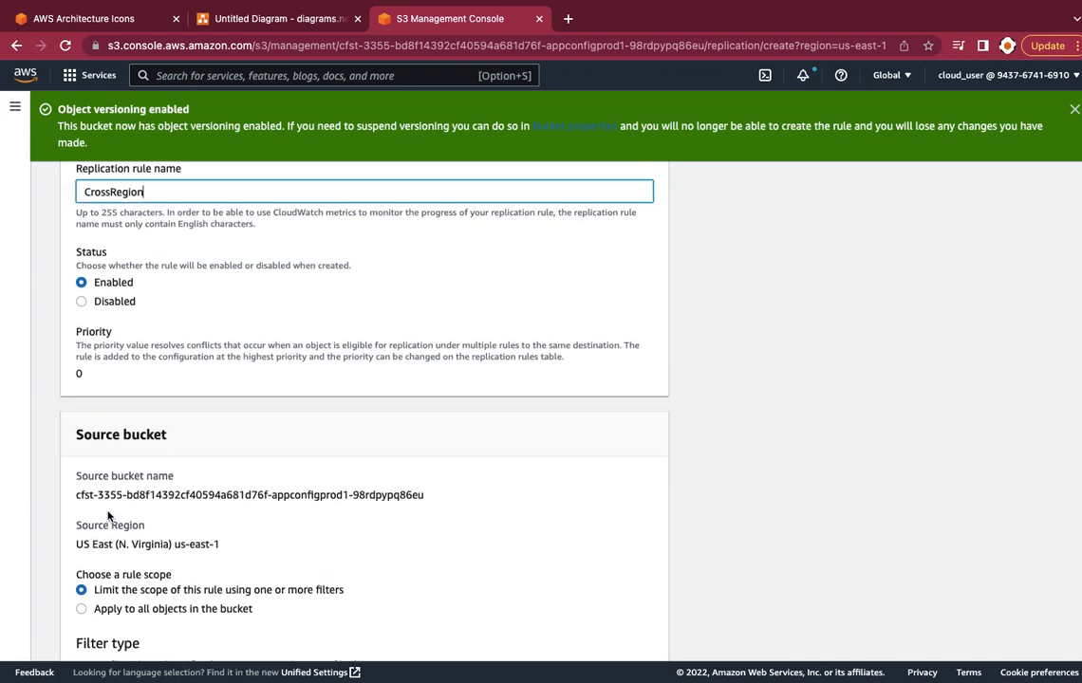
scroll(107, 516, "down", 4)
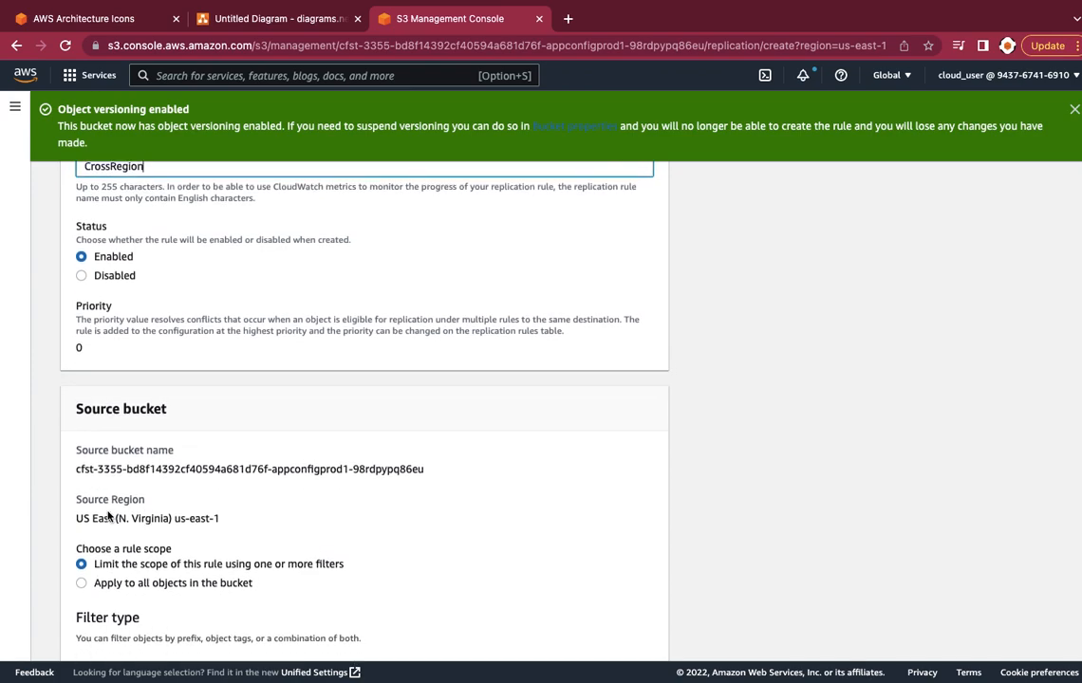
scroll(108, 514, "down", 1)
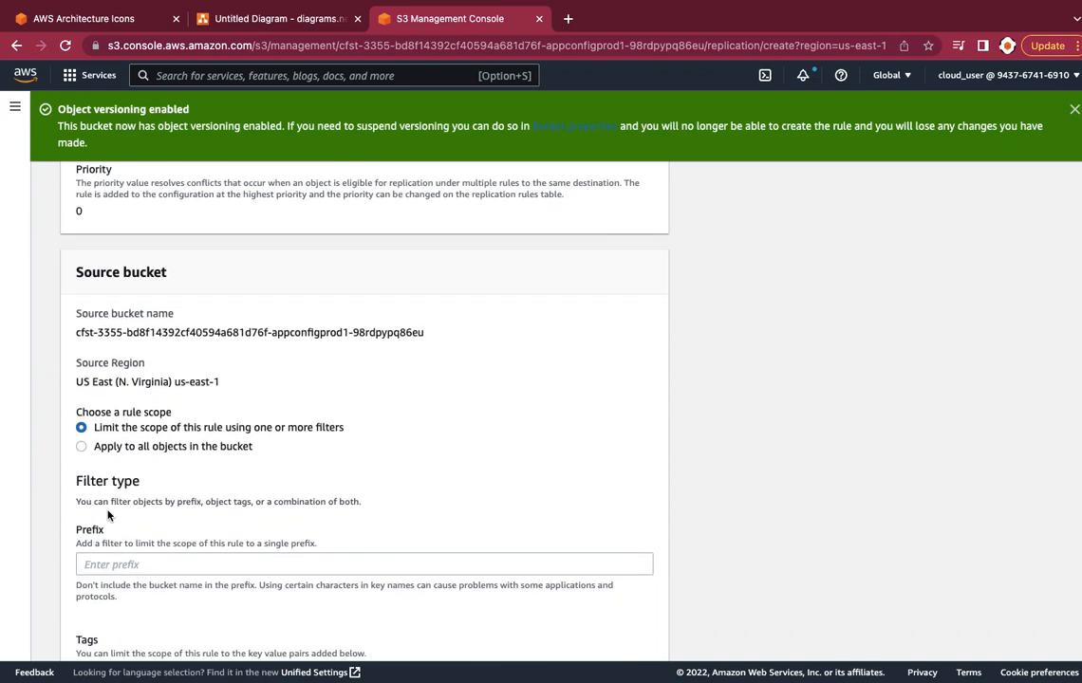
scroll(108, 515, "up", 3)
scroll(107, 515, "down", 3)
scroll(107, 515, "down", 1)
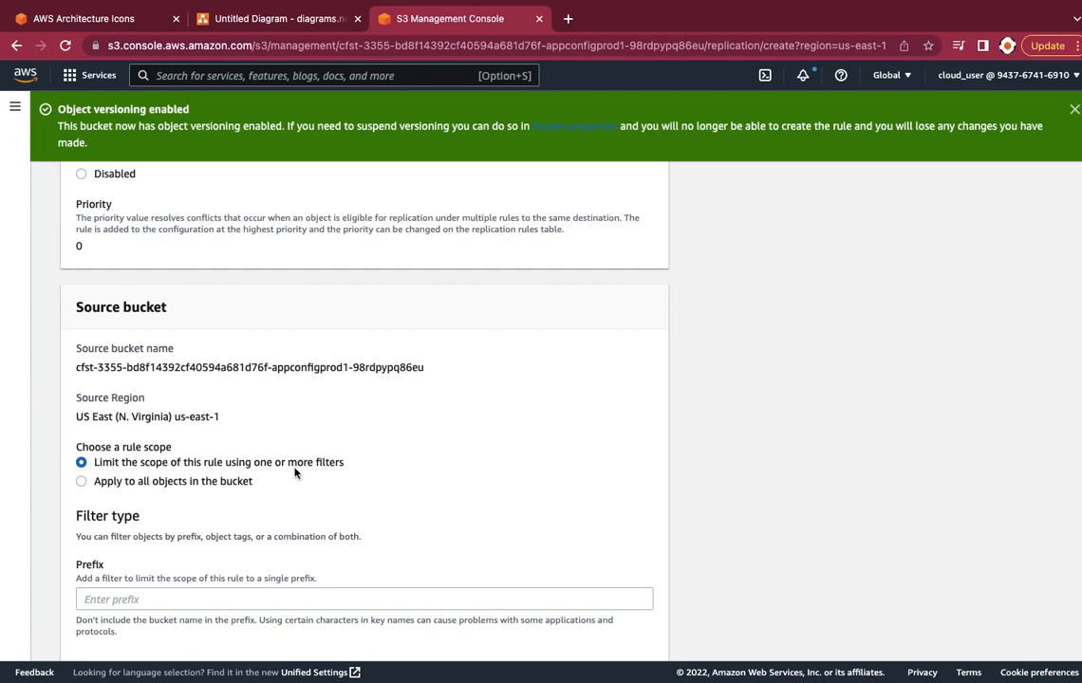
left_click(82, 482)
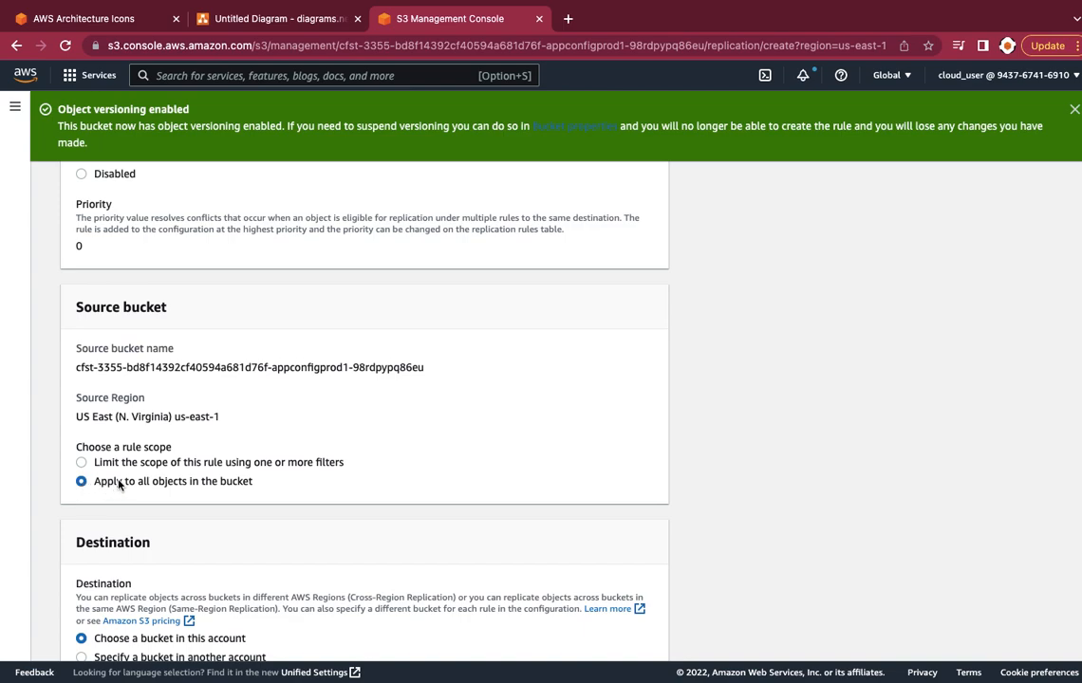
Compare the rule's destination account options with the account and region layout in the architecture diagram, and return to the rule form
scroll(227, 486, "down", 3)
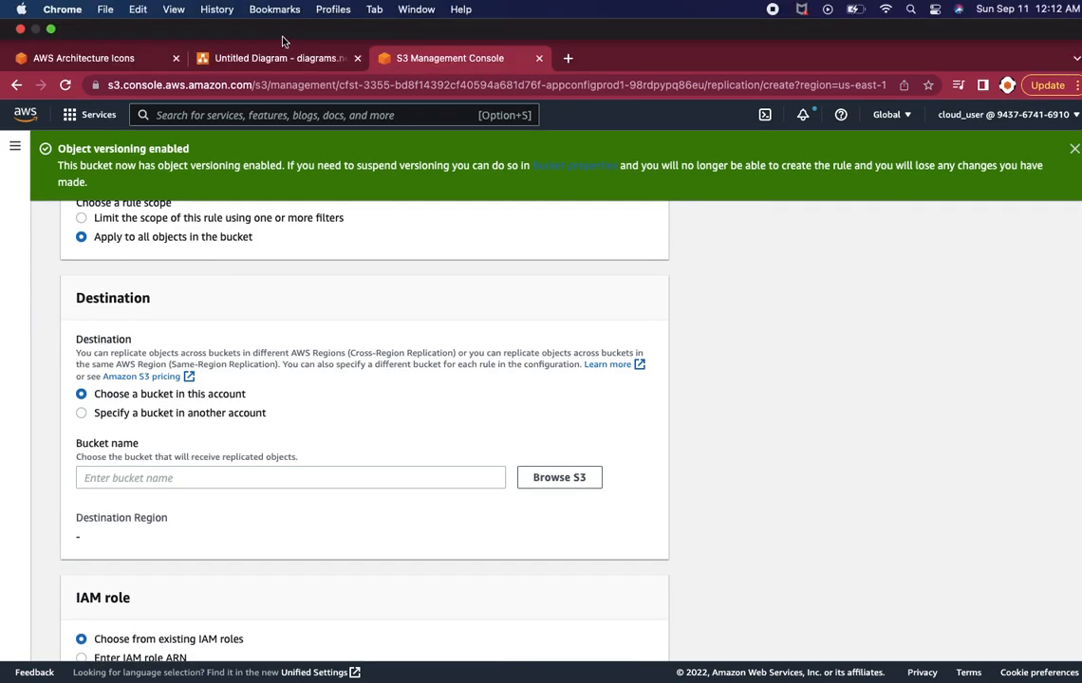
left_click(274, 57)
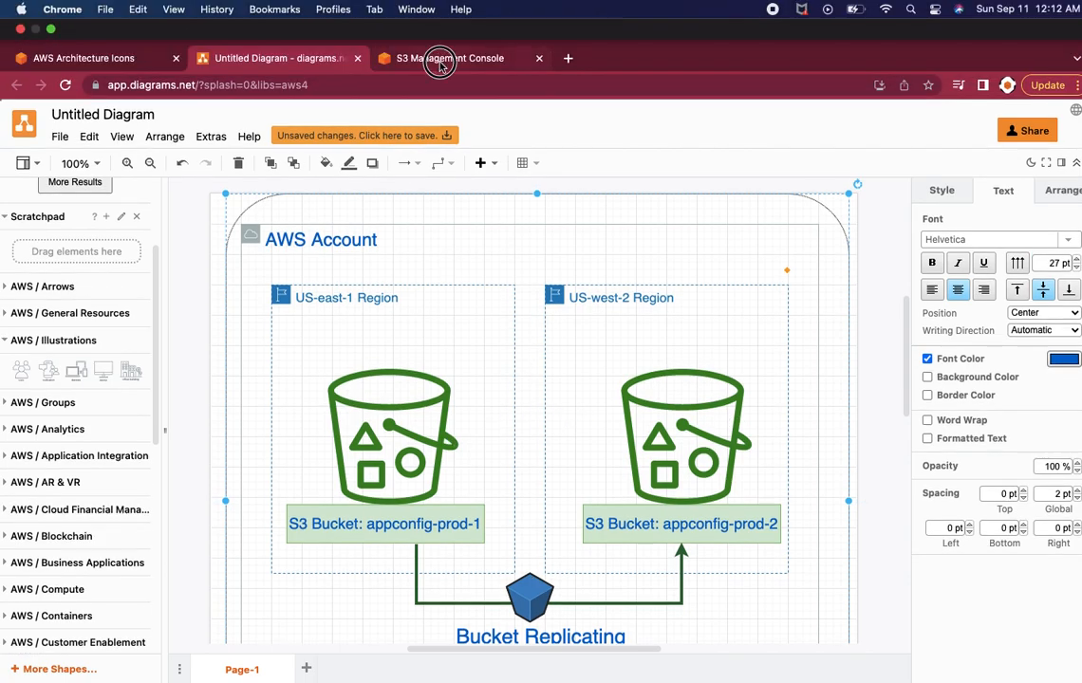
left_click(438, 21)
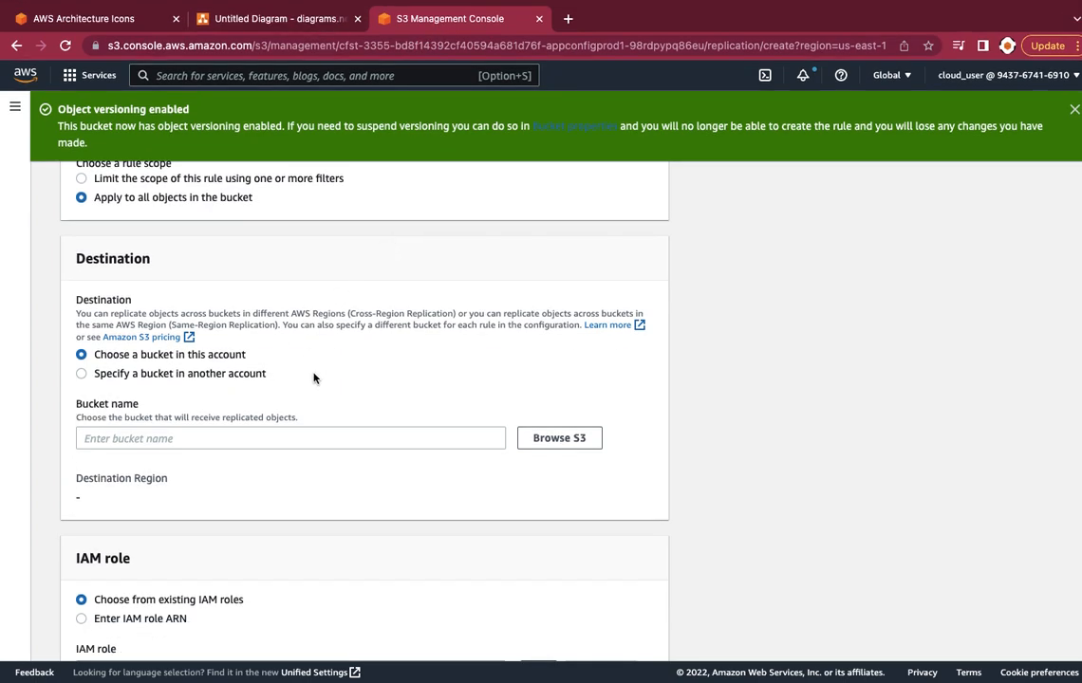
left_click(277, 19)
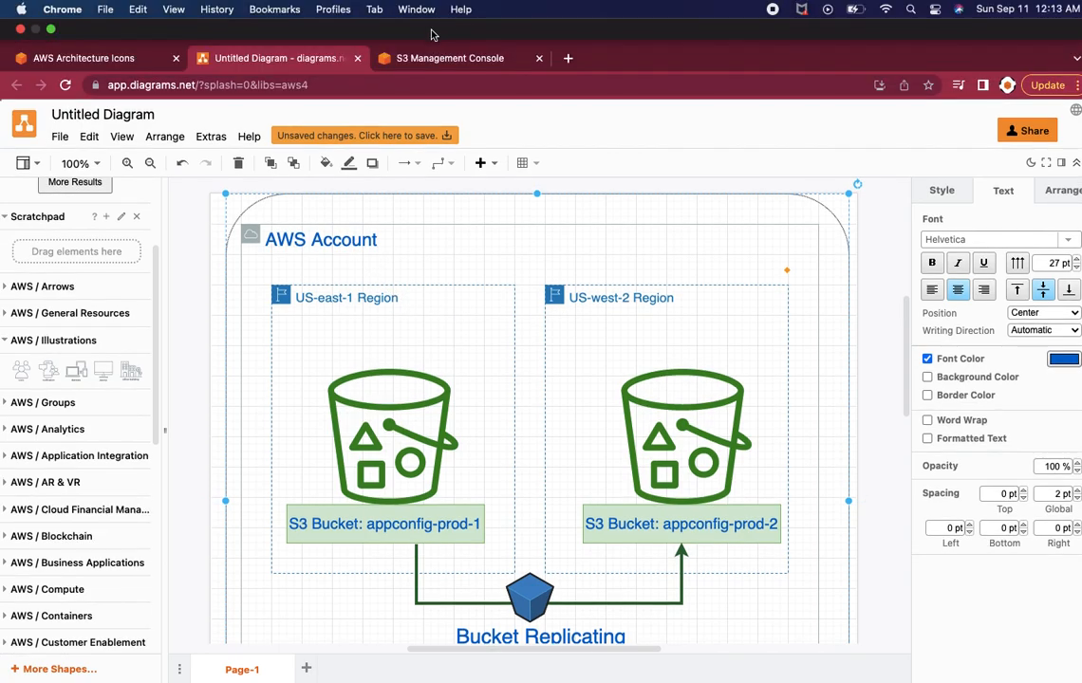
left_click(428, 60)
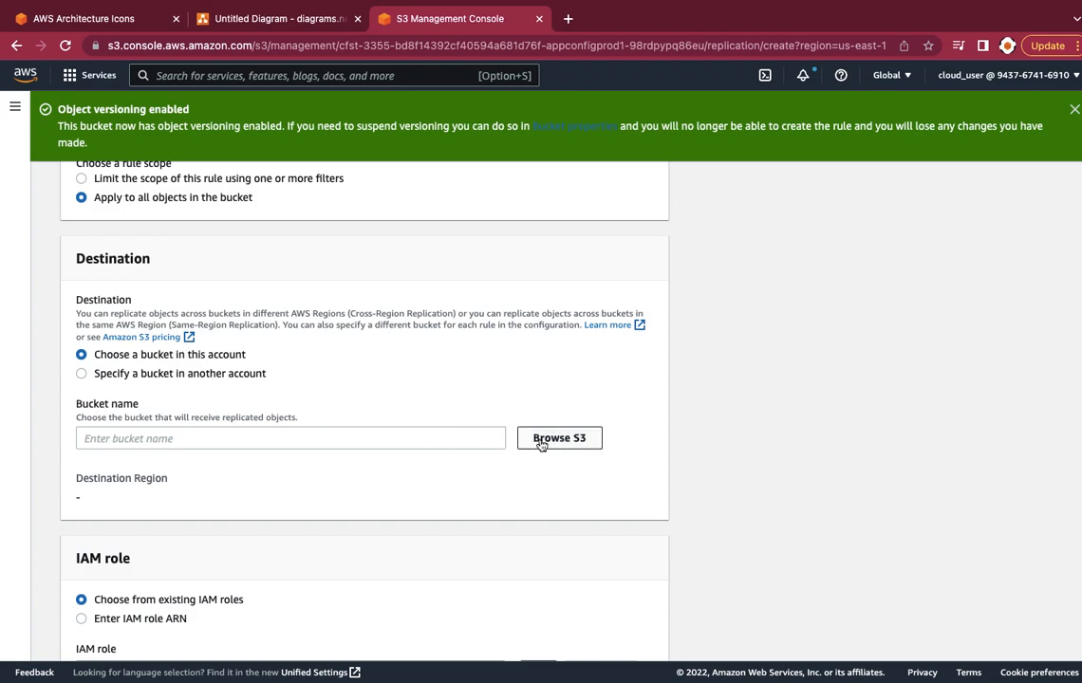
Choose the appconfigprod2 bucket in us-west-2 as the replication destination and enable versioning on it
left_click(496, 439)
left_click(568, 442)
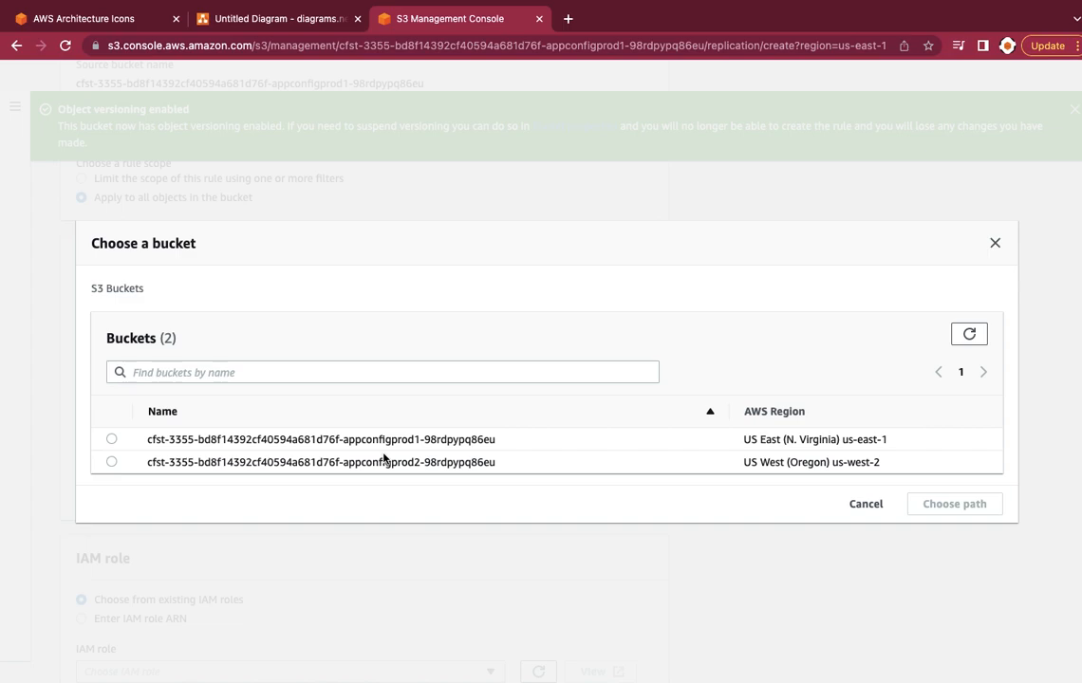
left_click(112, 463)
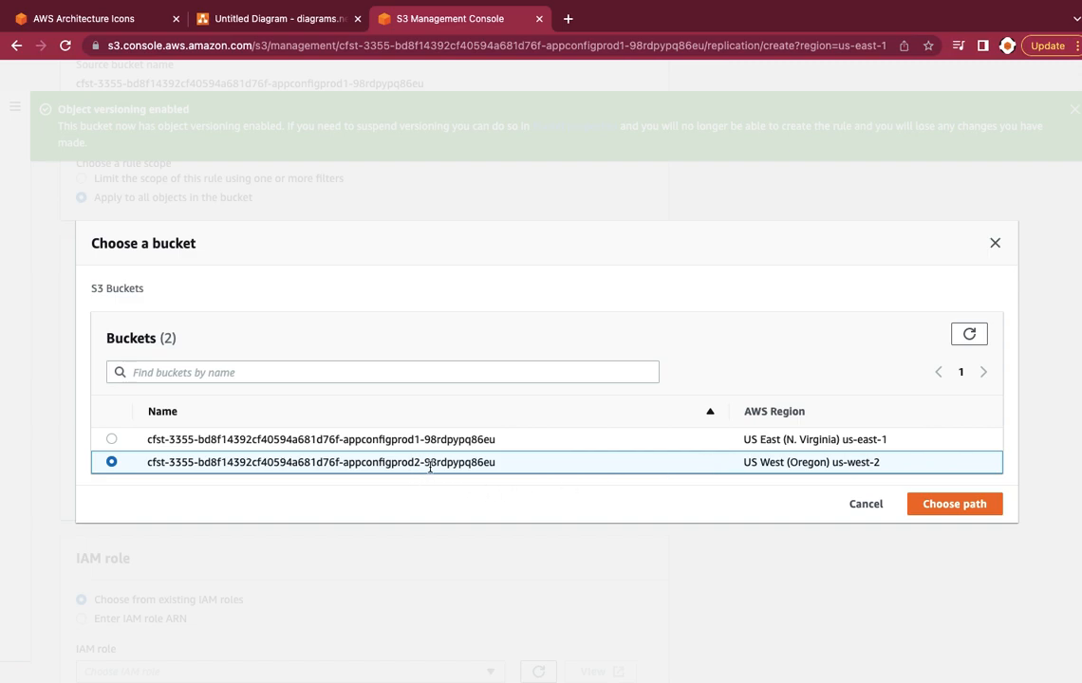
left_click(945, 512)
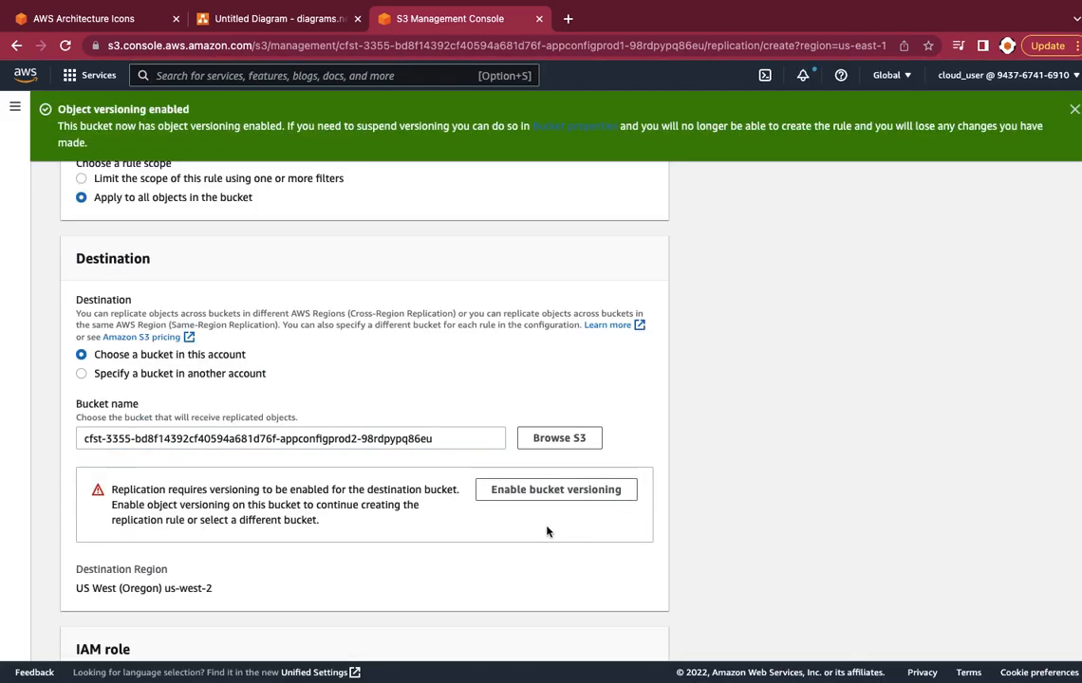
scroll(549, 531, "down", 2)
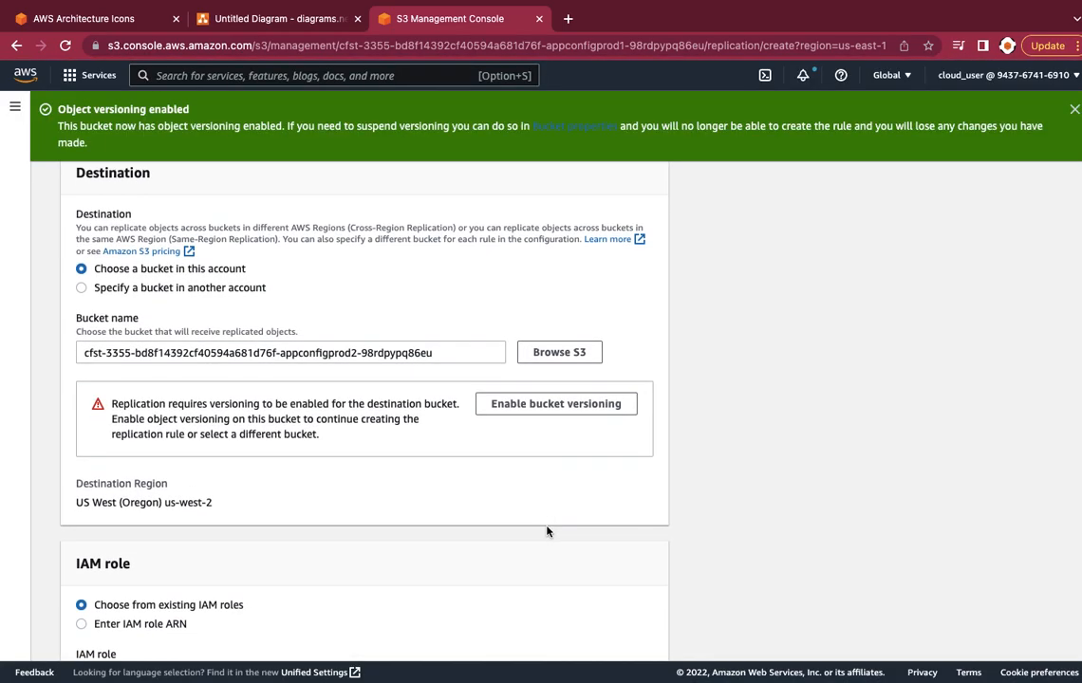
left_click(570, 408)
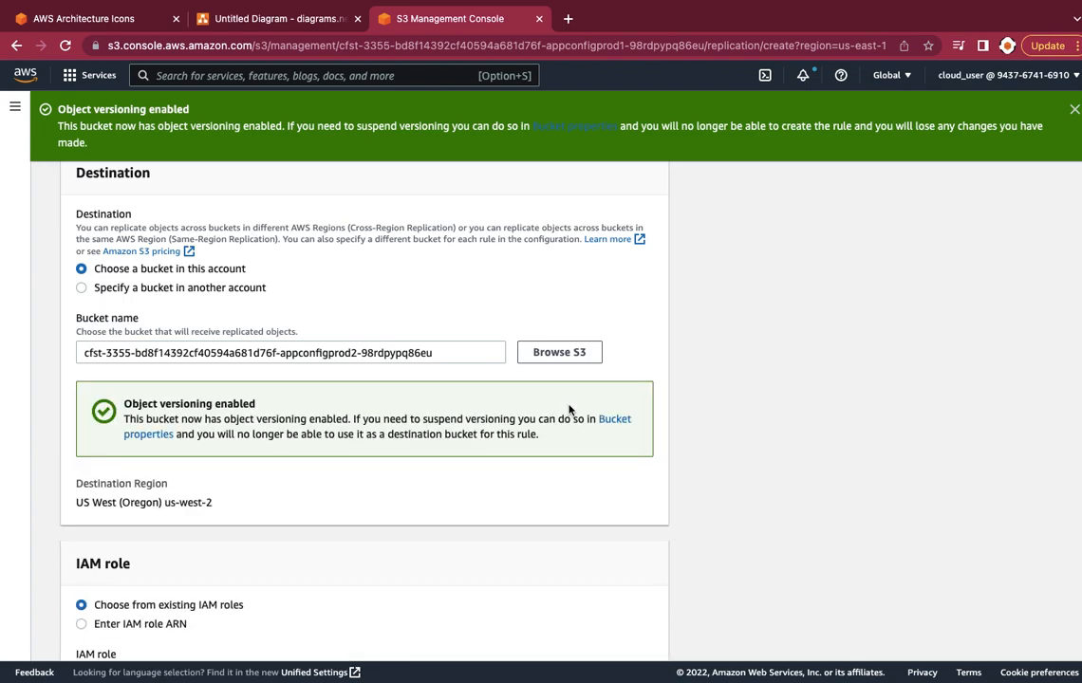
Set the replication rule's IAM role to Create new role
scroll(453, 406, "down", 4)
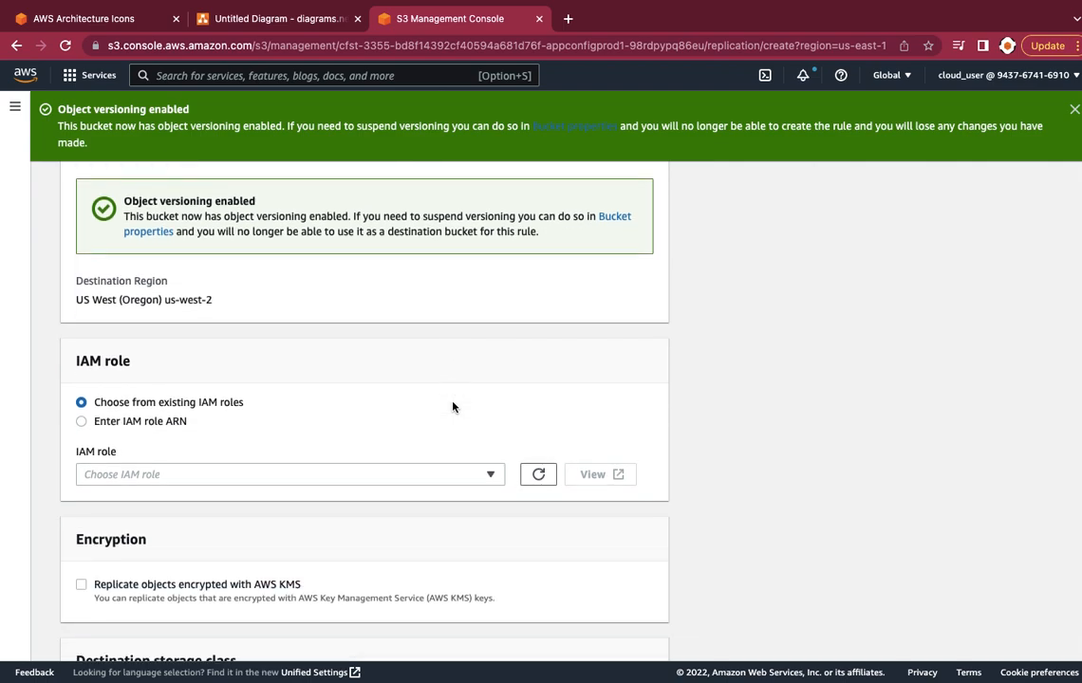
scroll(453, 406, "down", 2)
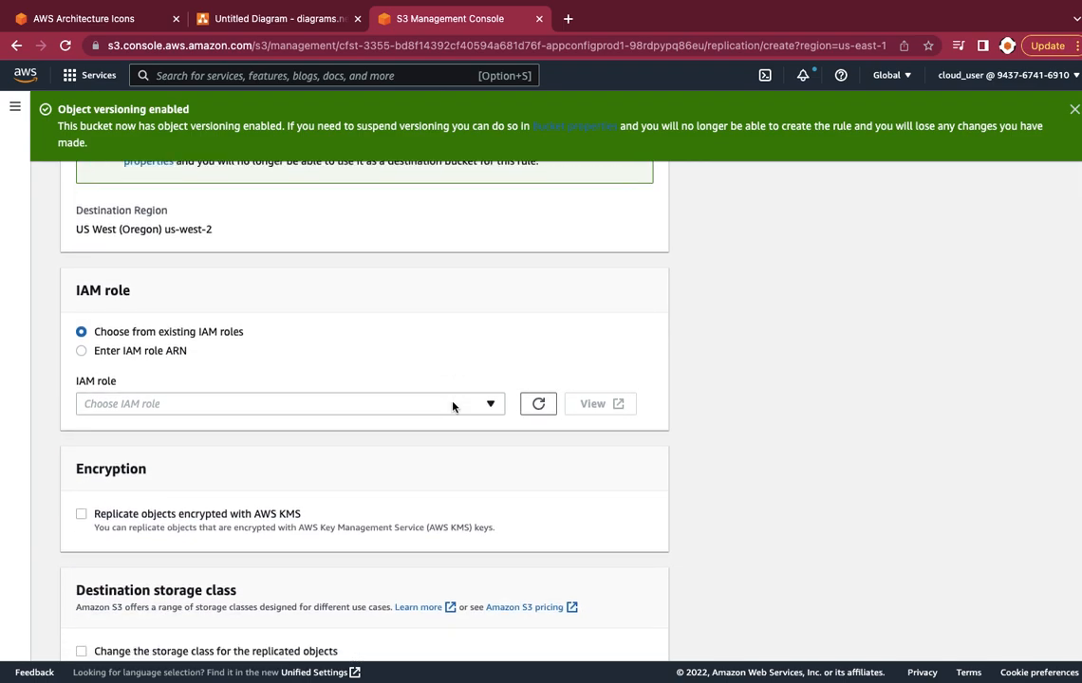
scroll(453, 406, "down", 1)
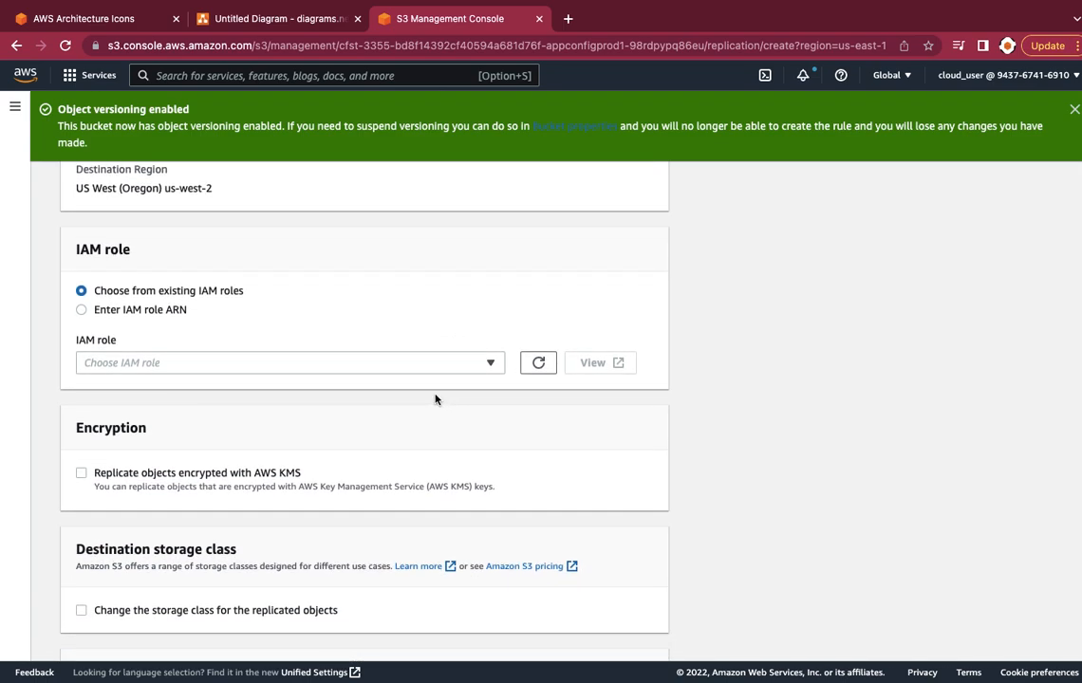
scroll(417, 393, "down", 1)
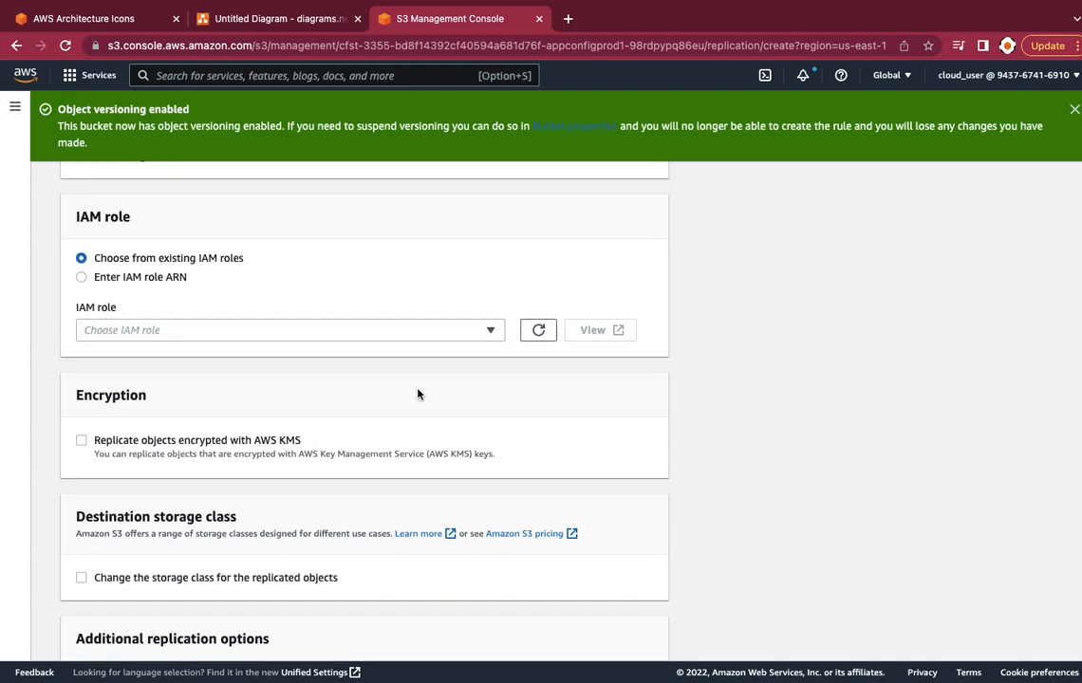
scroll(417, 393, "down", 1)
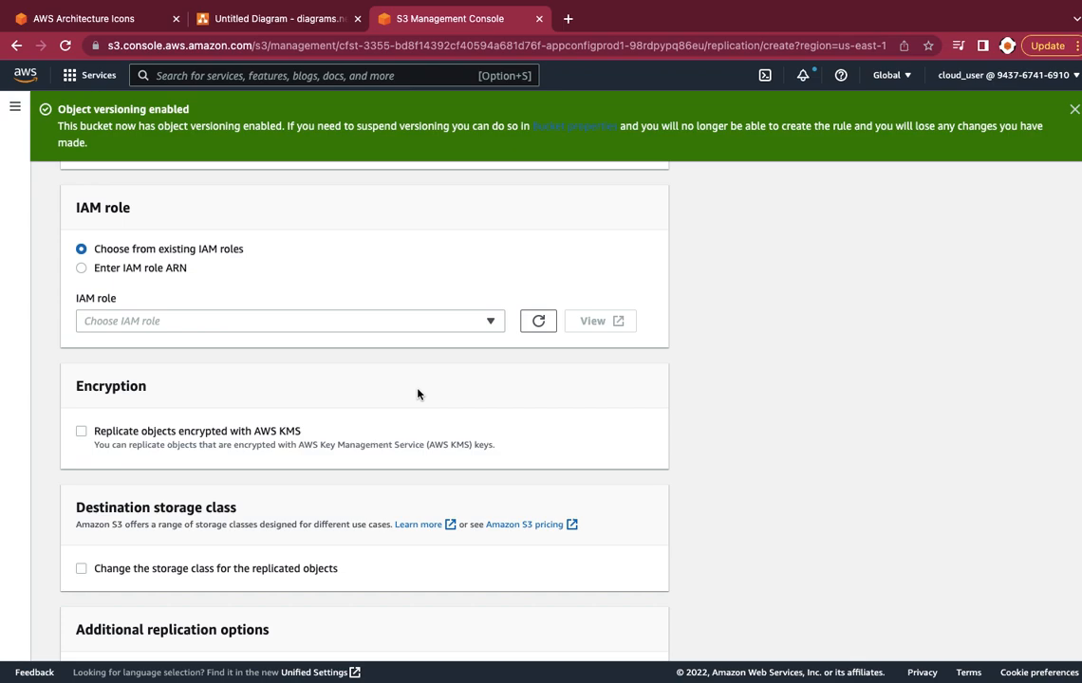
scroll(418, 393, "down", 1)
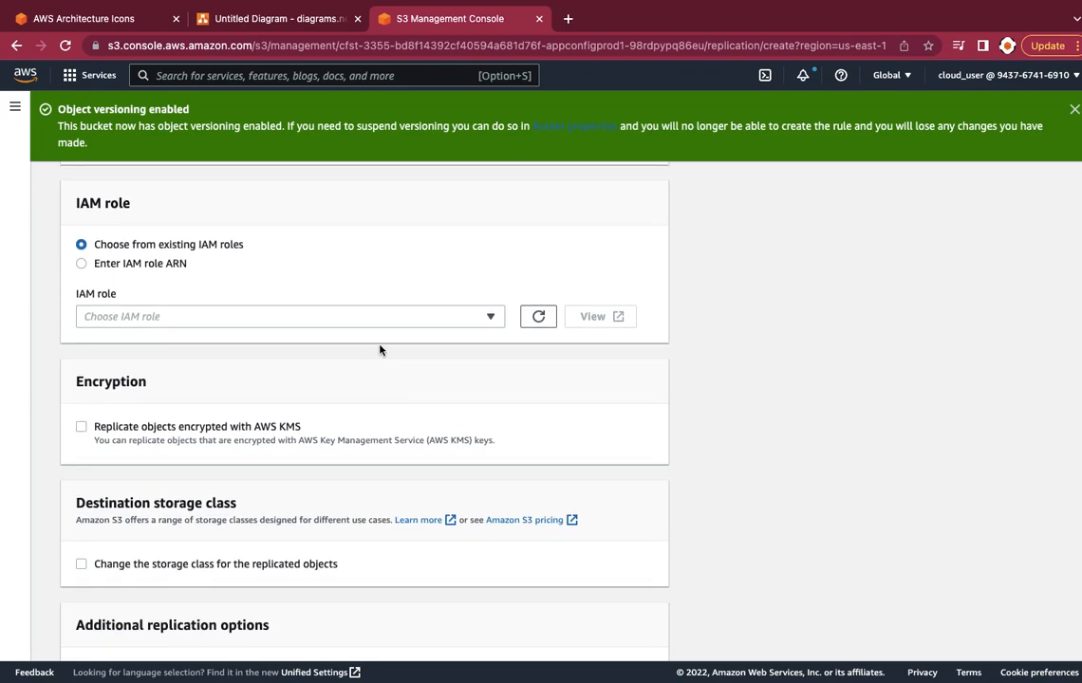
left_click(370, 317)
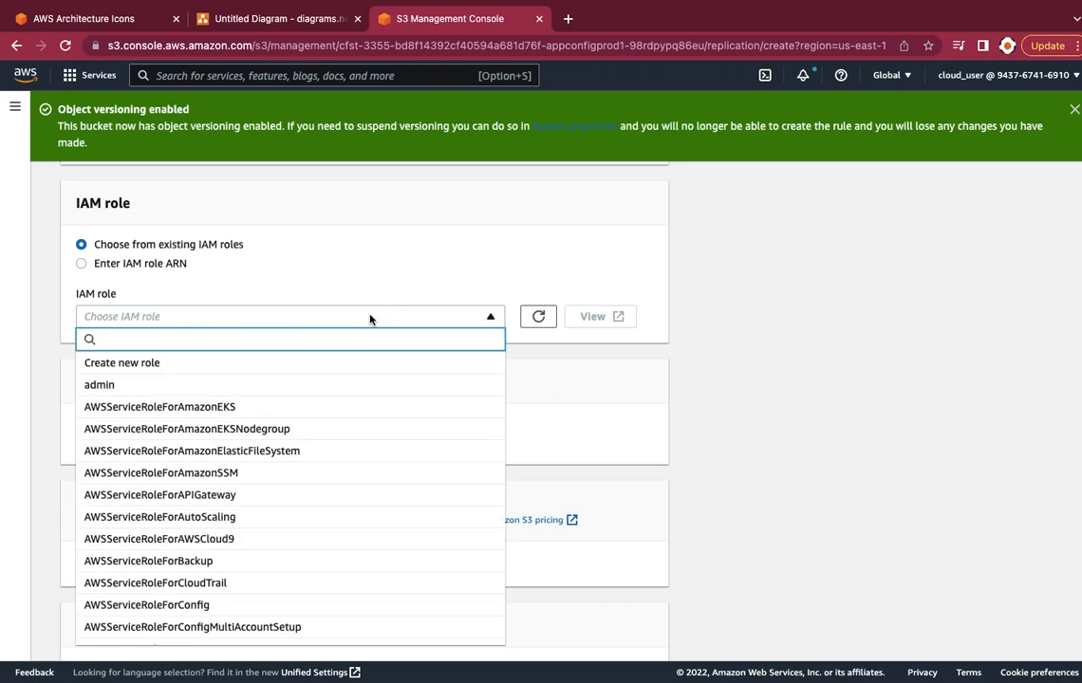
left_click(299, 365)
Review the encryption, storage class and additional replication options, save the rule, and submit the choice not to replicate existing objects
scroll(299, 369, "down", 1)
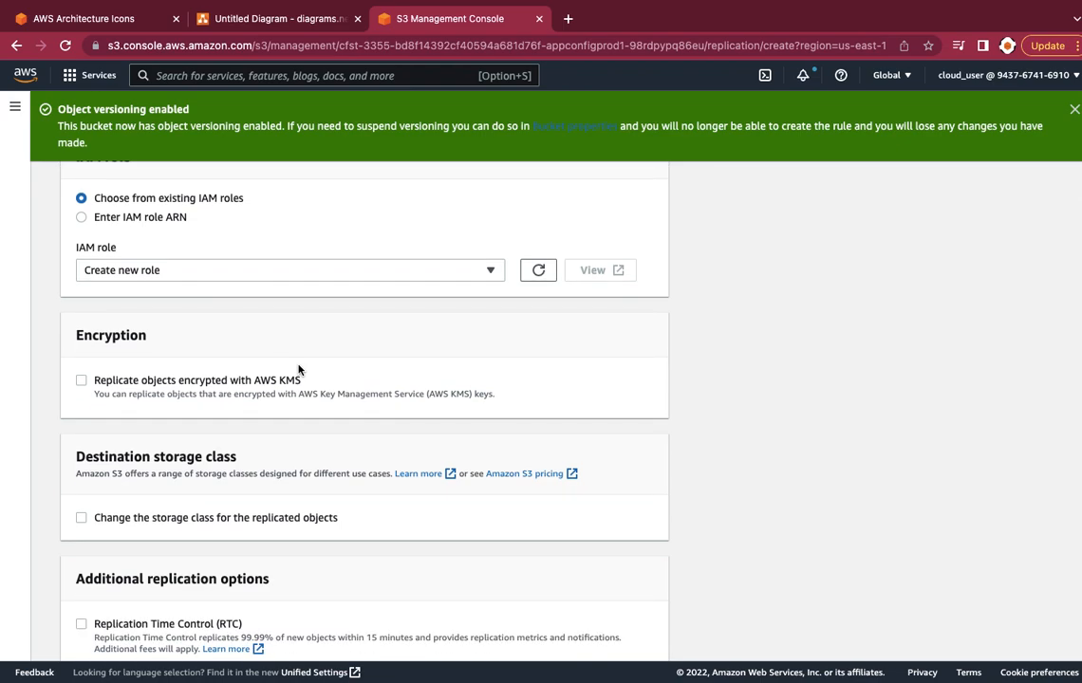
scroll(299, 369, "down", 1)
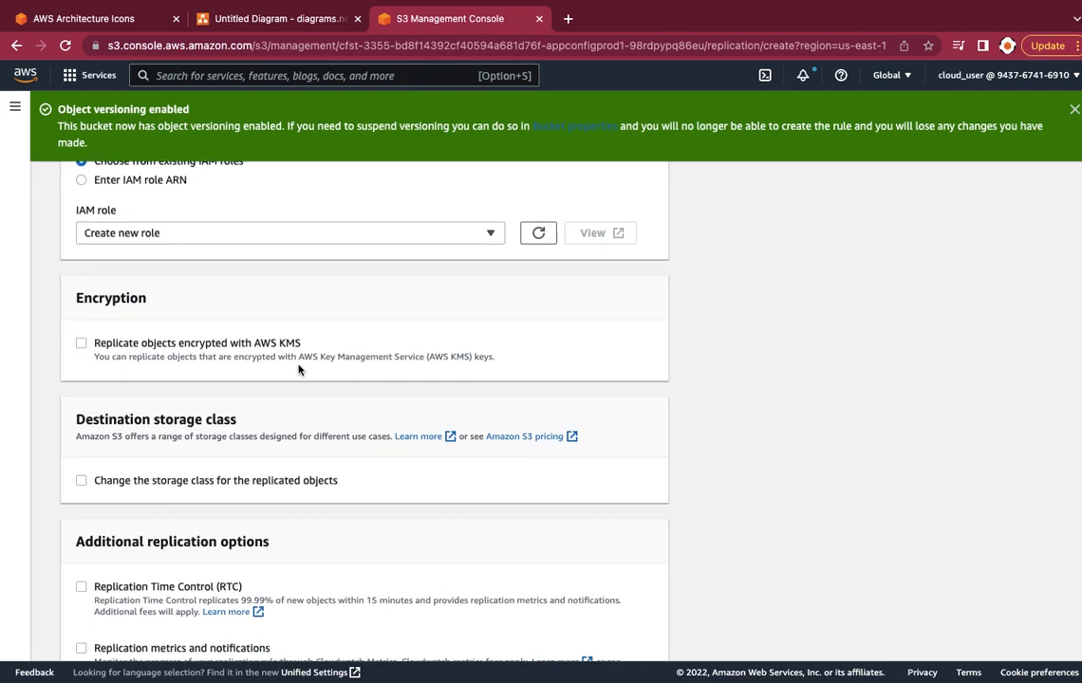
scroll(299, 369, "down", 4)
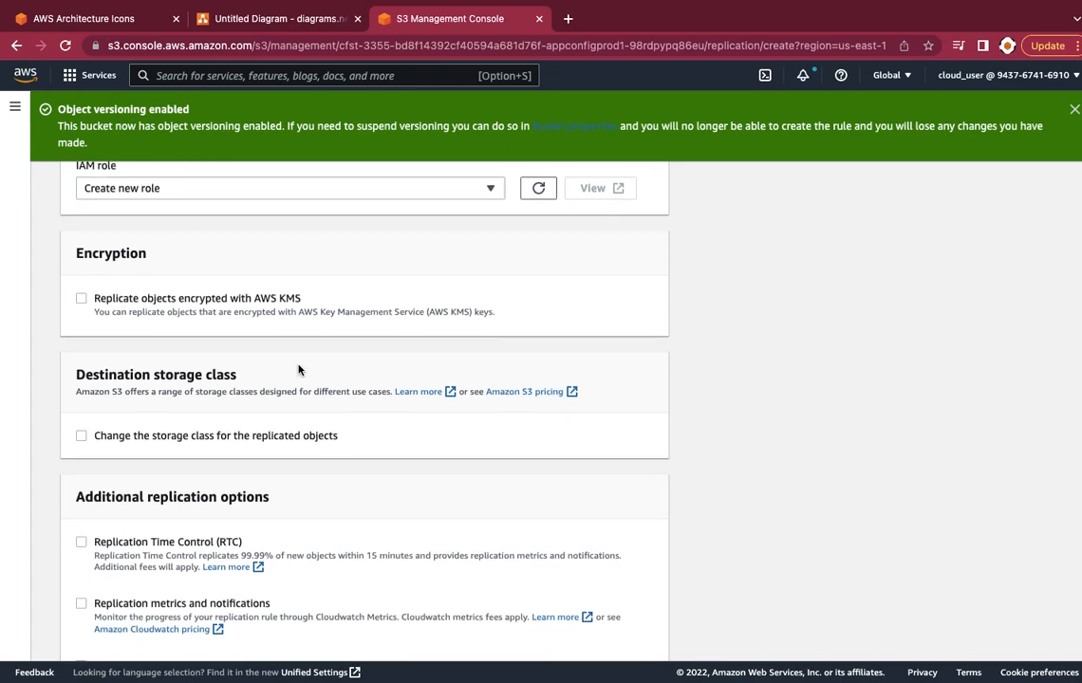
scroll(299, 370, "down", 1)
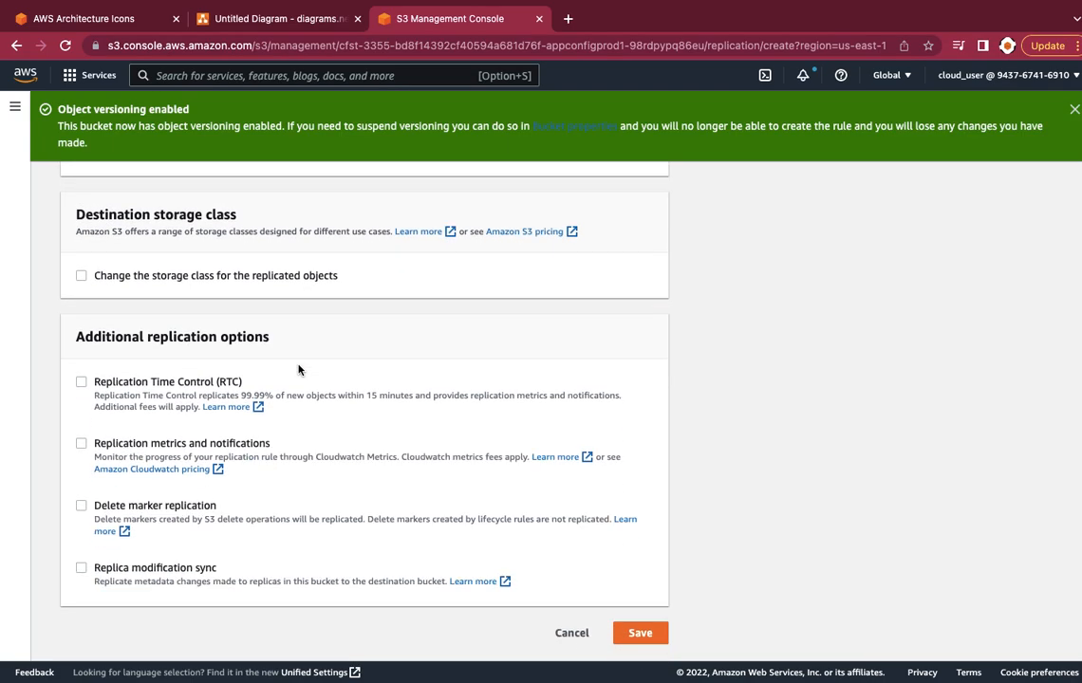
left_click(642, 627)
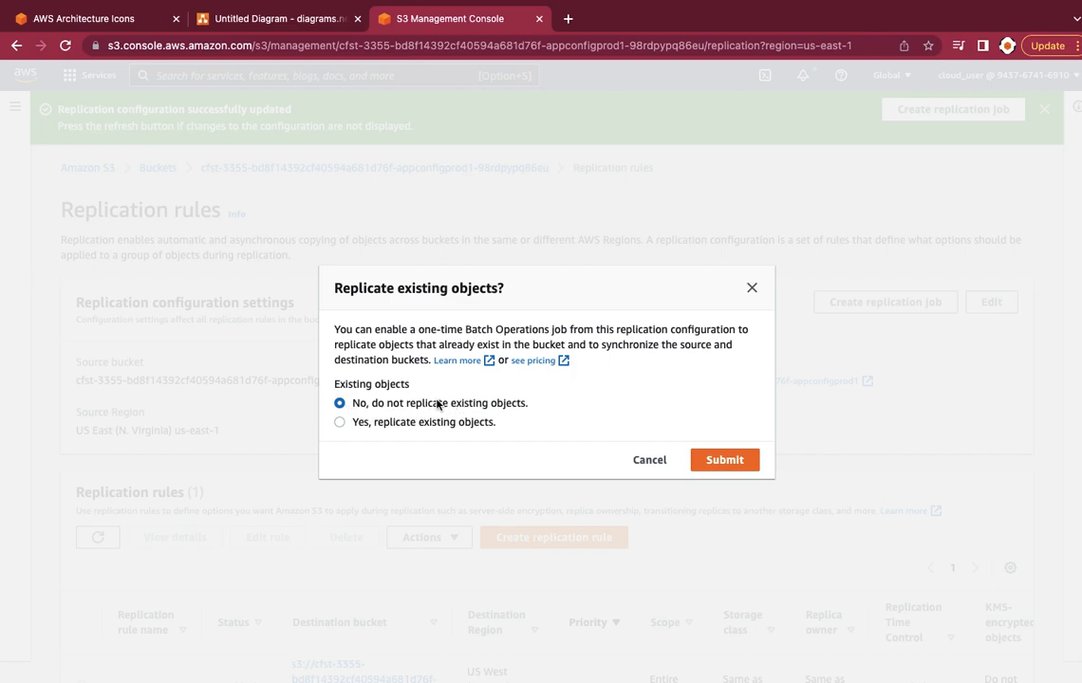
left_click(710, 462)
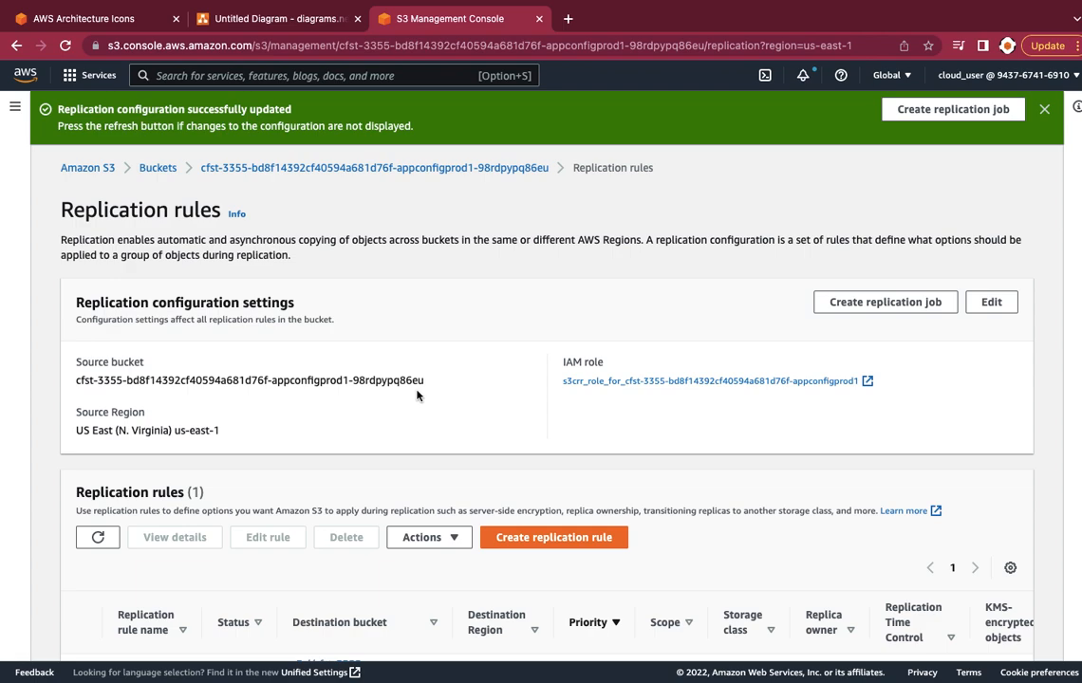
Check the object lists of the appconfigprod1 and appconfigprod2 buckets, and reopen appconfigprod1
left_click(158, 168)
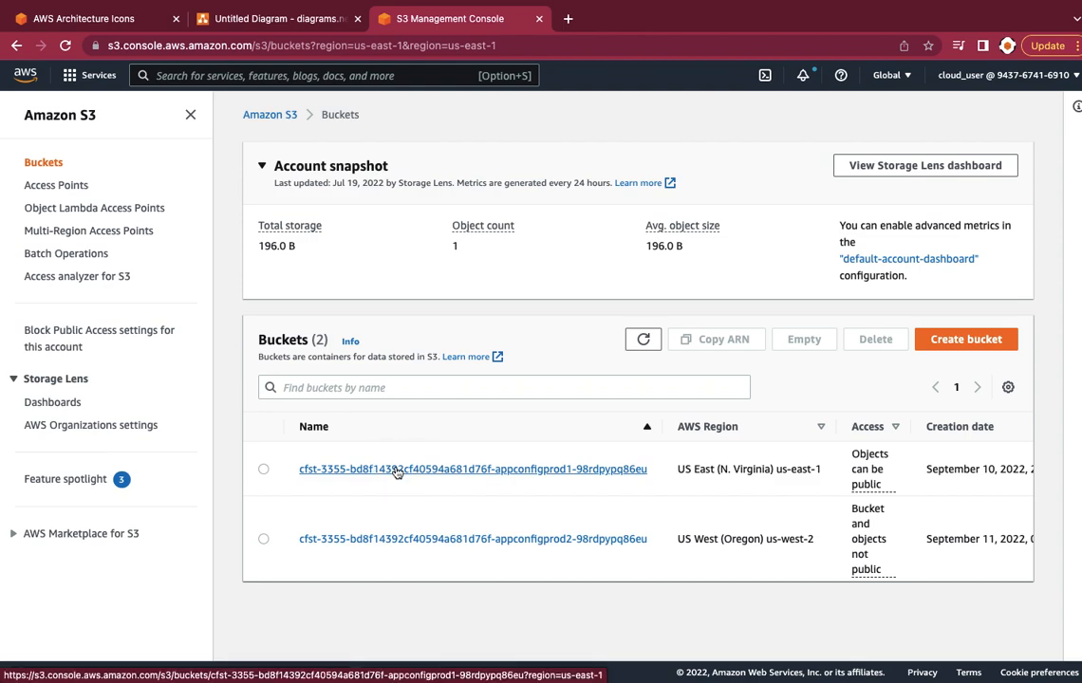
left_click(398, 472)
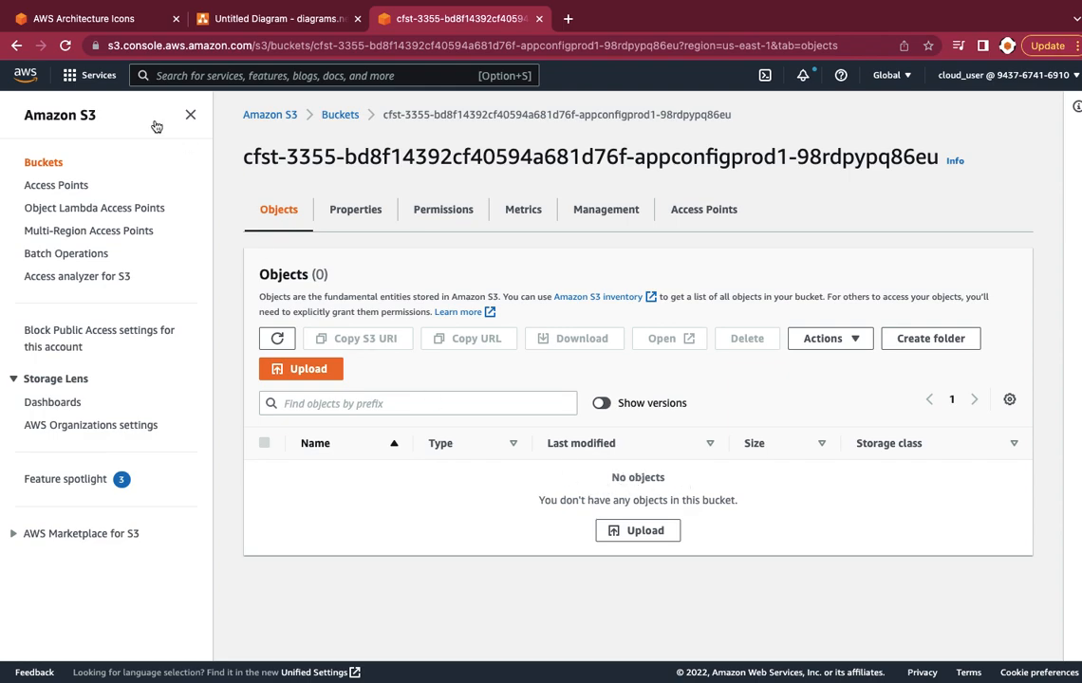
left_click(339, 115)
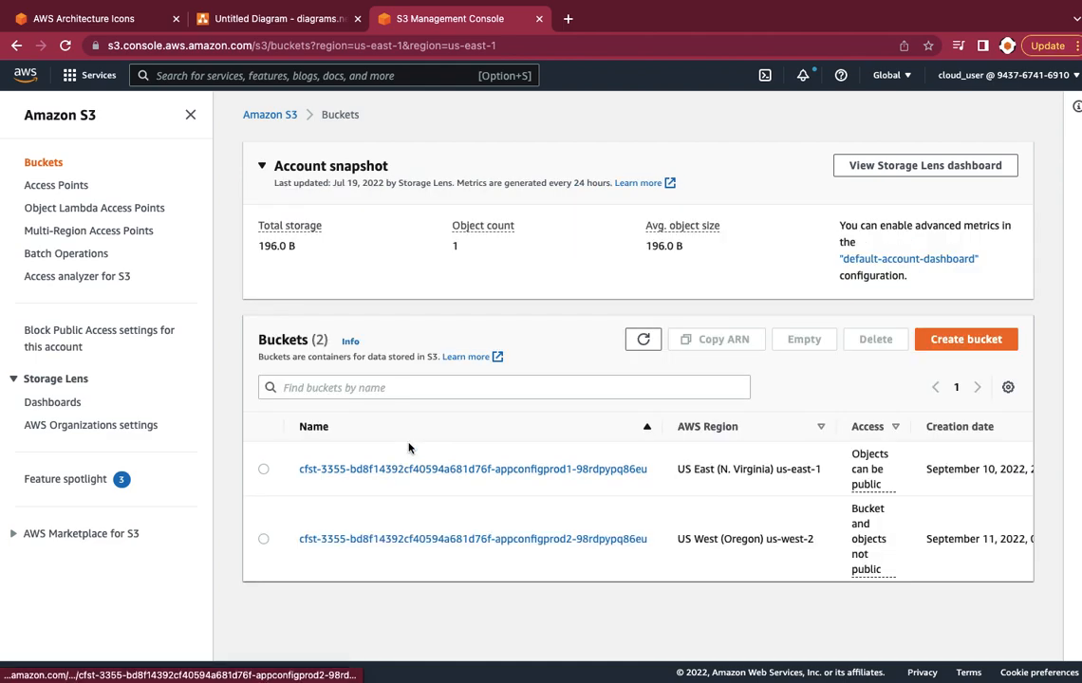
left_click(424, 539)
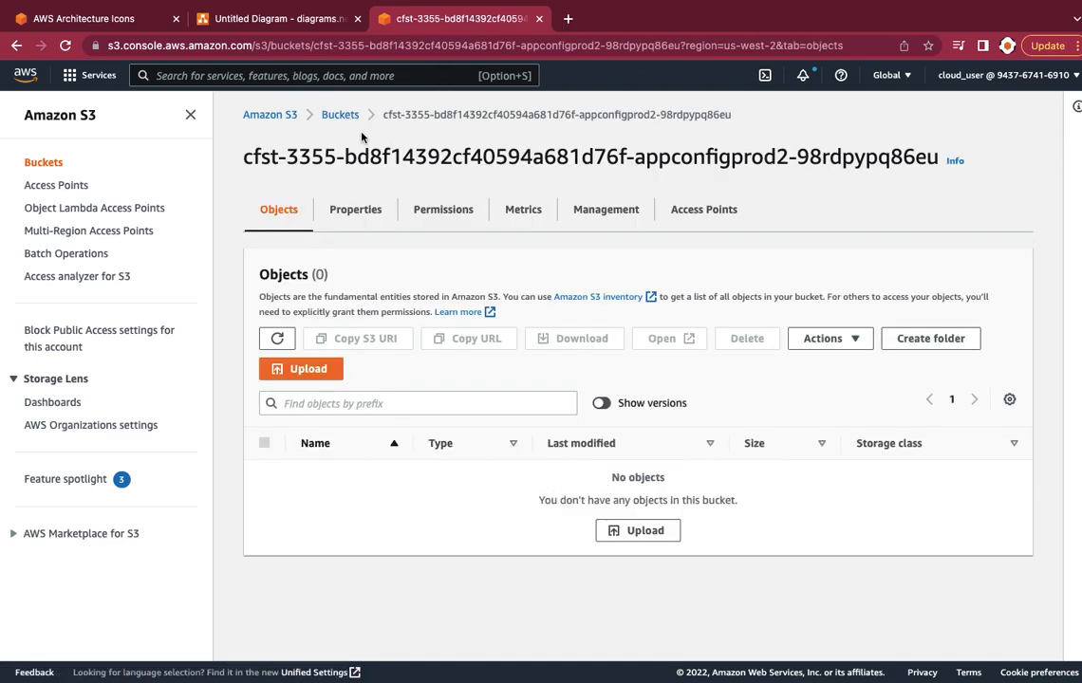
left_click(340, 115)
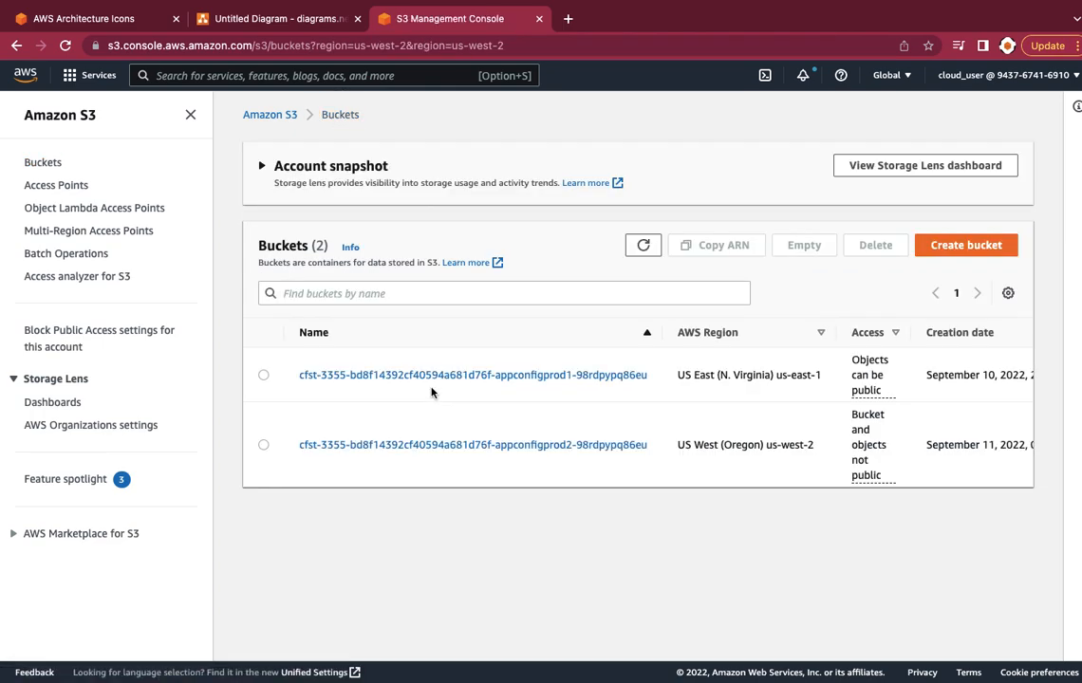
left_click(432, 375)
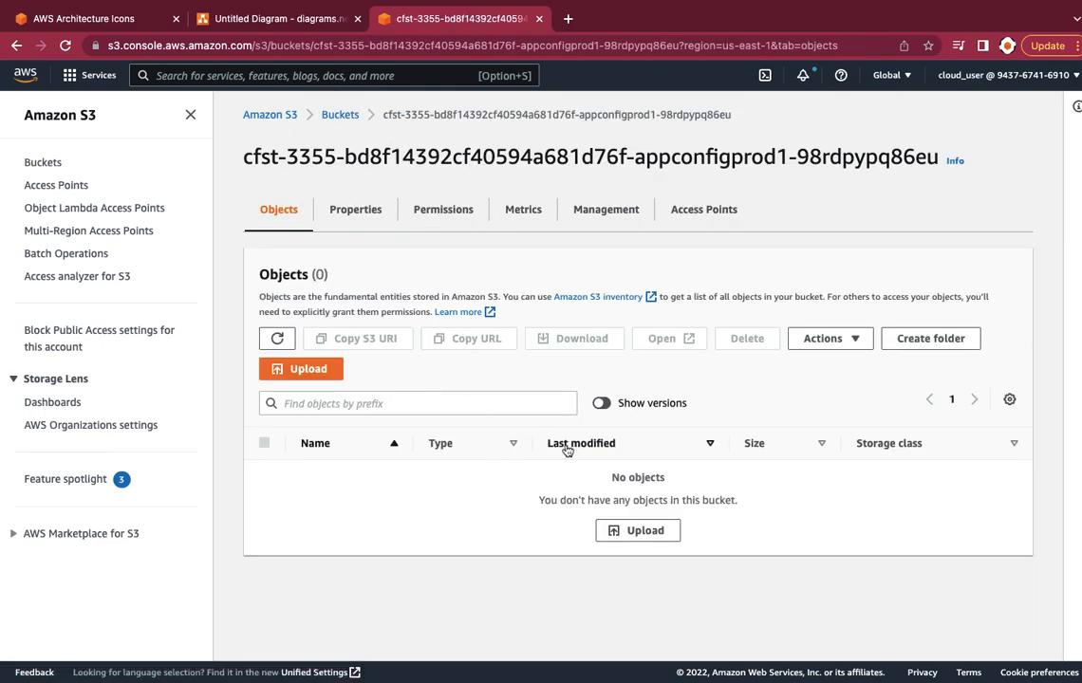
Search the computer for "inde", choose error.html, and upload it to the appconfigprod1 bucket
left_click(630, 533)
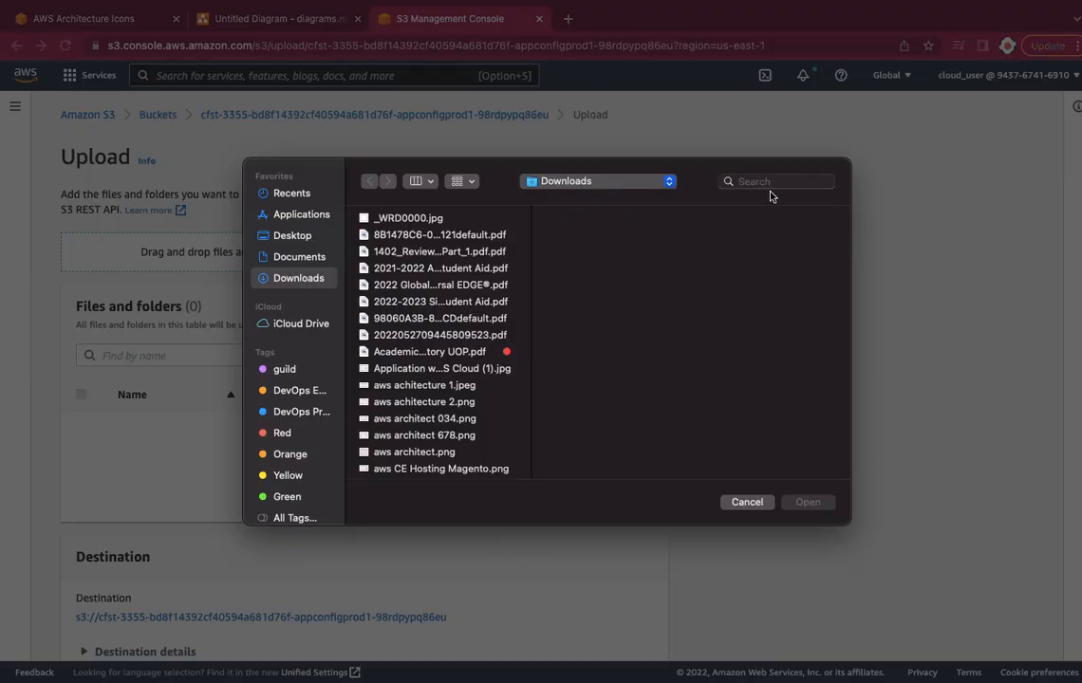
left_click(765, 183)
type("inde")
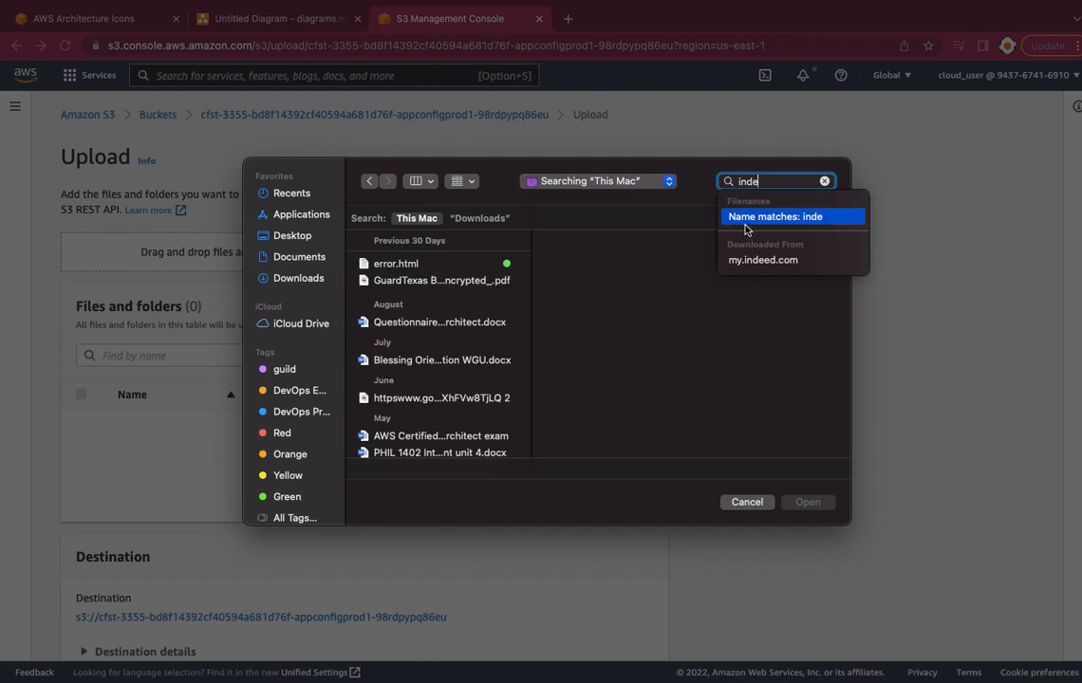
left_click(471, 265)
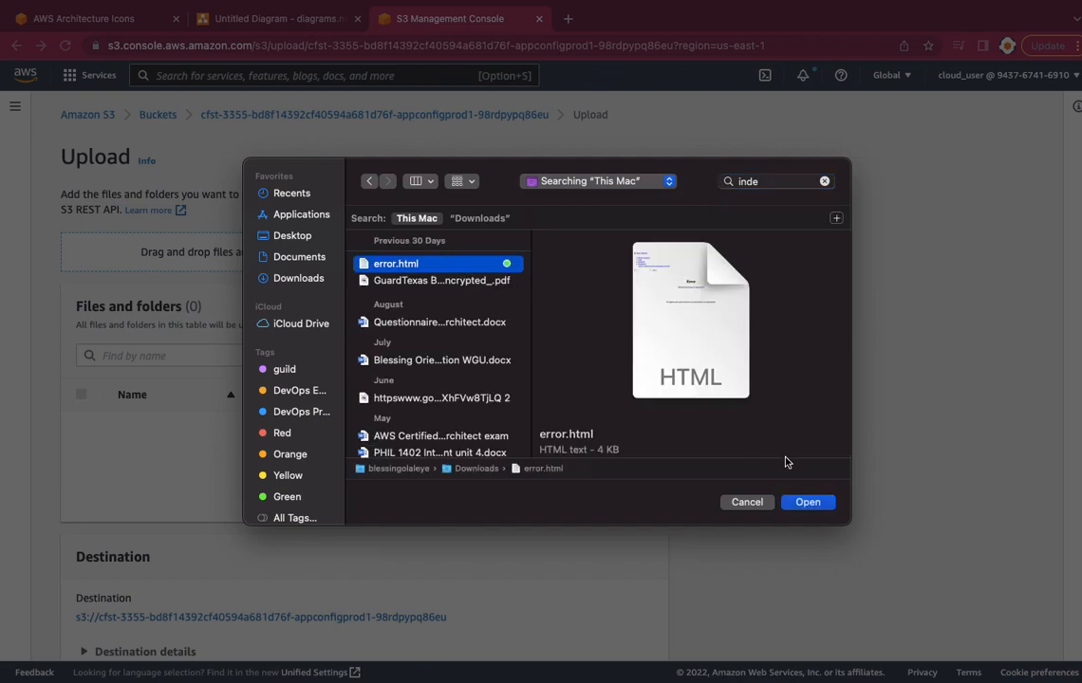
left_click(799, 508)
scroll(678, 448, "down", 2)
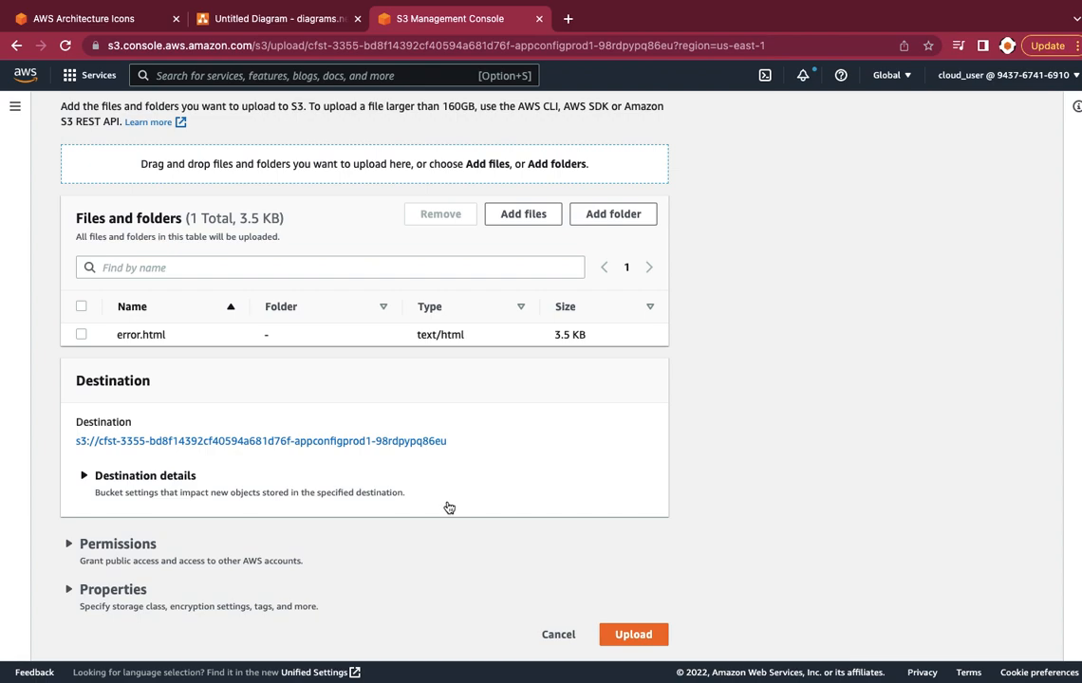
left_click(615, 635)
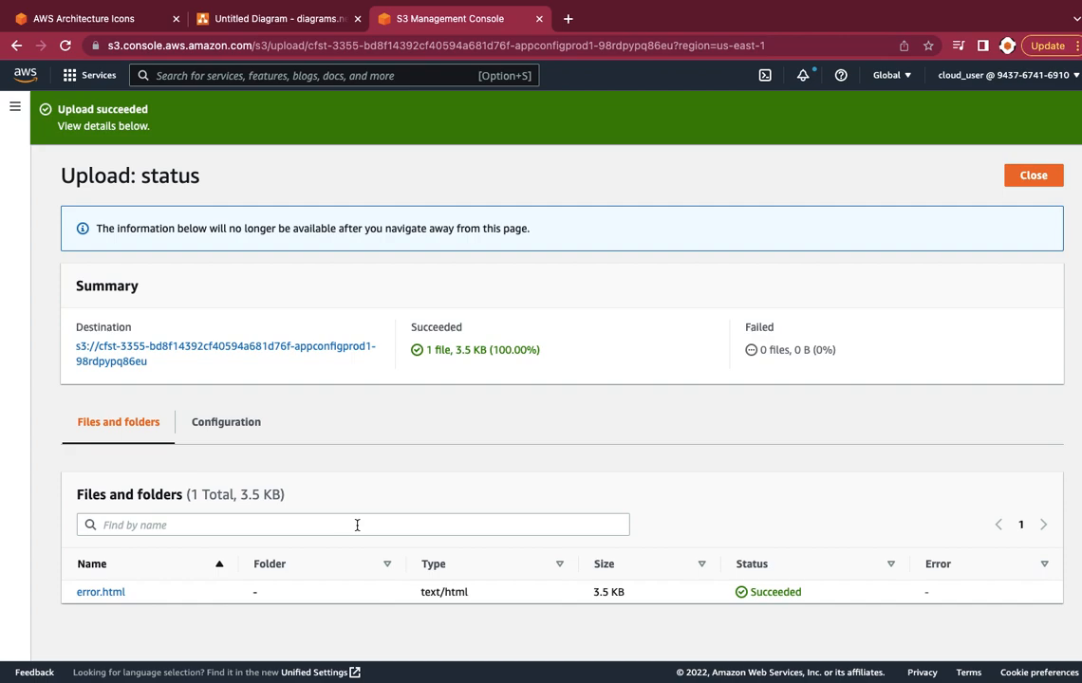
Check the appconfigprod1 object list for error.html, and open the appconfigprod2 bucket to check whether the file was replicated
left_click(205, 348)
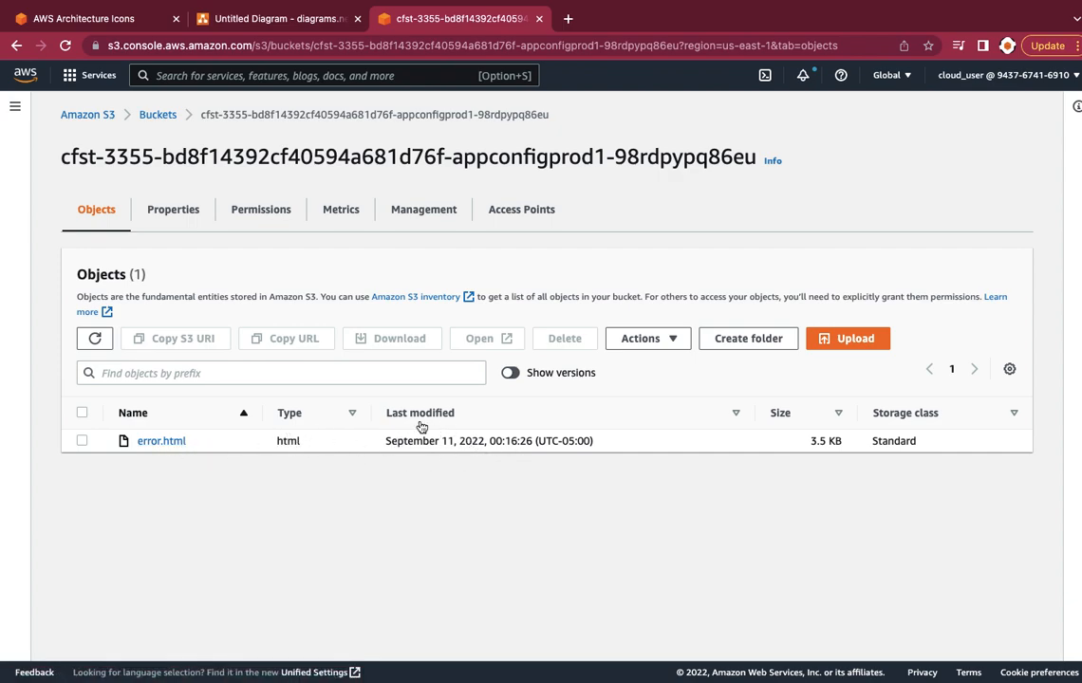
left_click(155, 115)
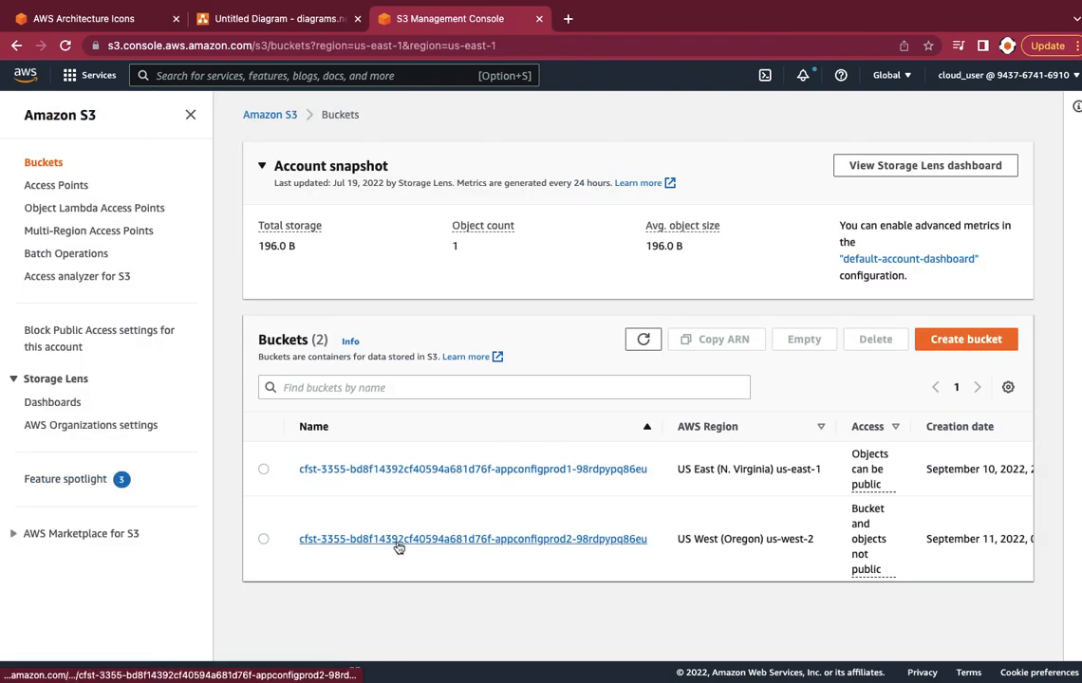
left_click(399, 541)
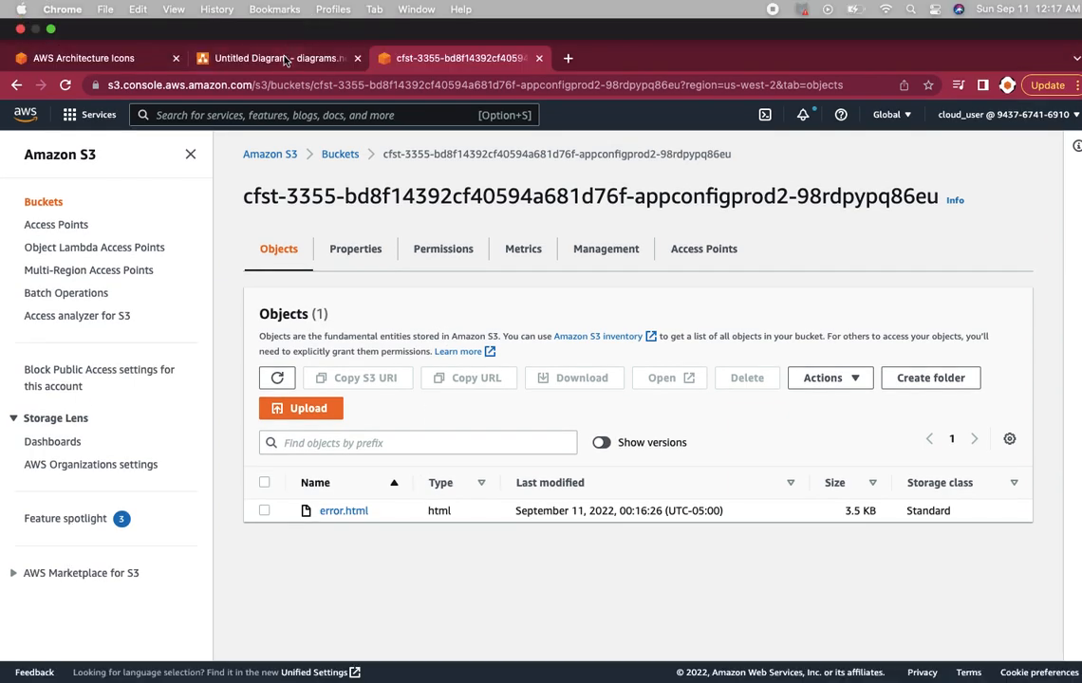
Switch to the diagrams.net architecture diagram and review the replication flow between the two S3 buckets
left_click(285, 59)
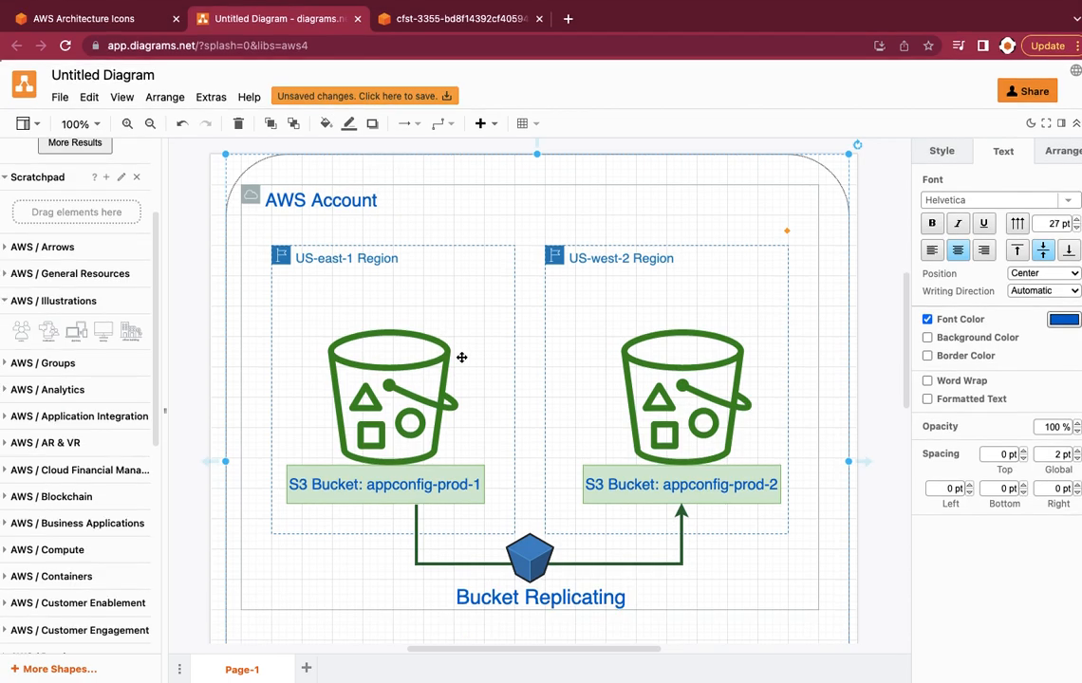
scroll(462, 357, "down", 3)
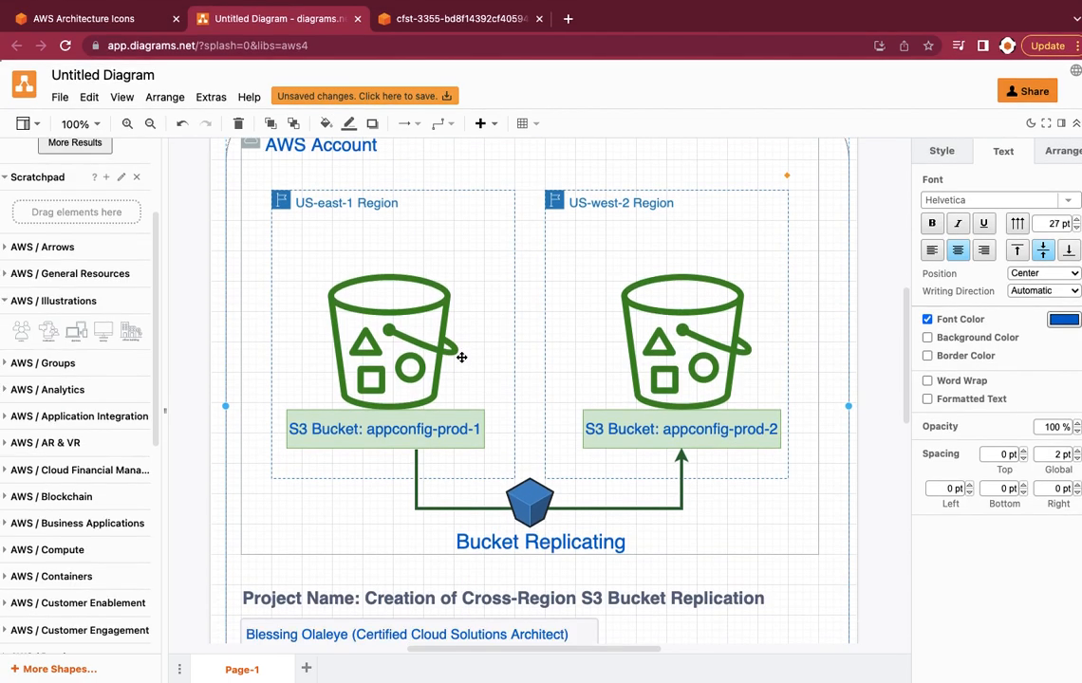
scroll(461, 357, "up", 1)
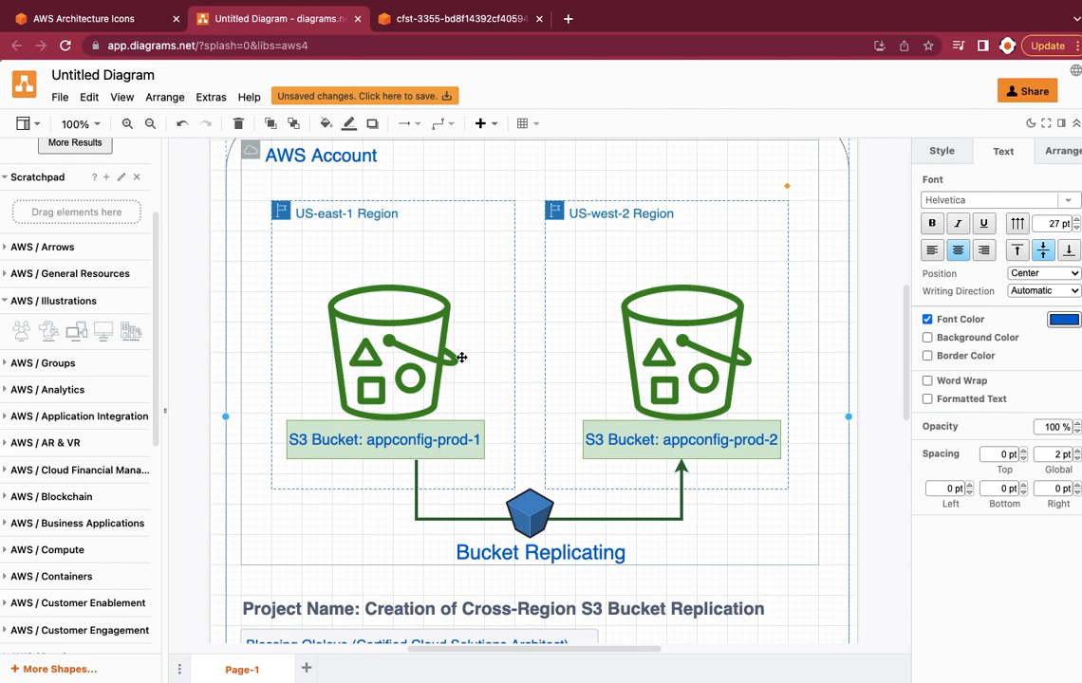